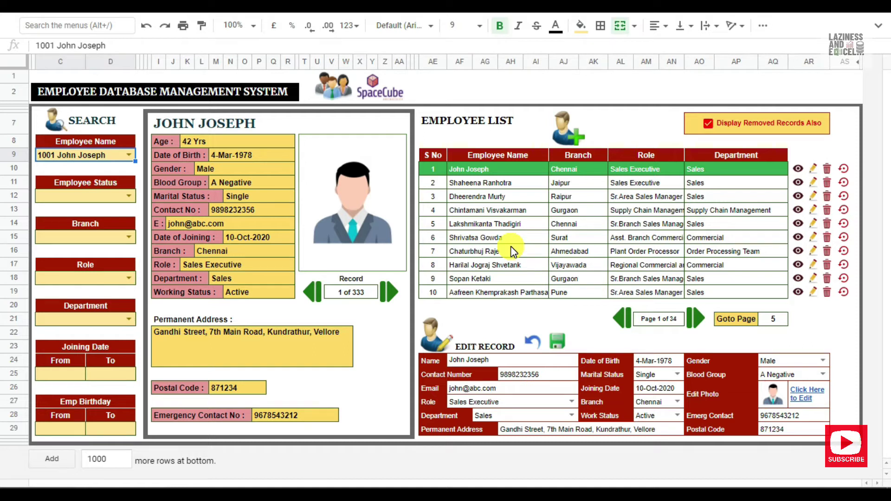
# Step: Open the new employee registration form and review its questions from Employee Name down to Department
pyautogui.moveTo(571, 147)
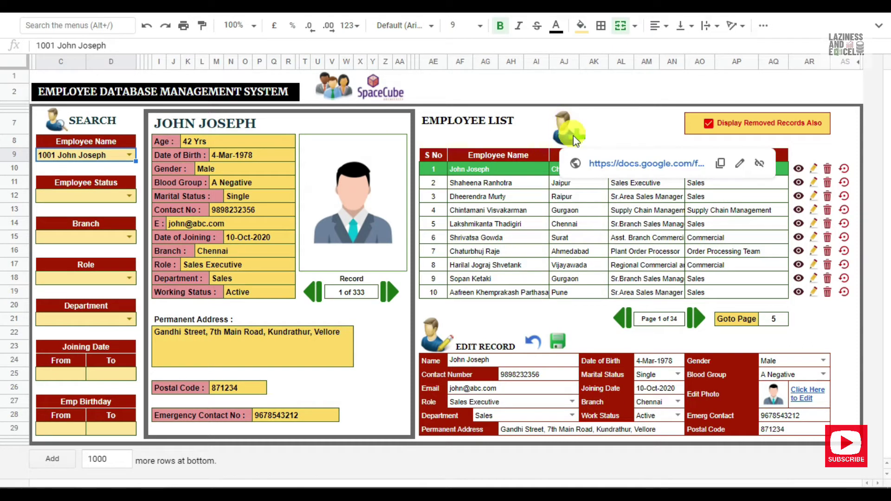
pyautogui.click(605, 167)
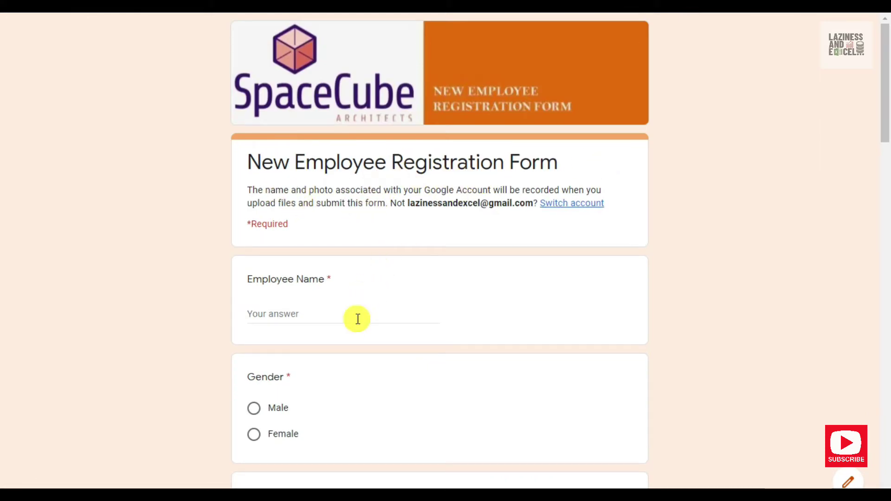
pyautogui.scroll(-4, 356, 318)
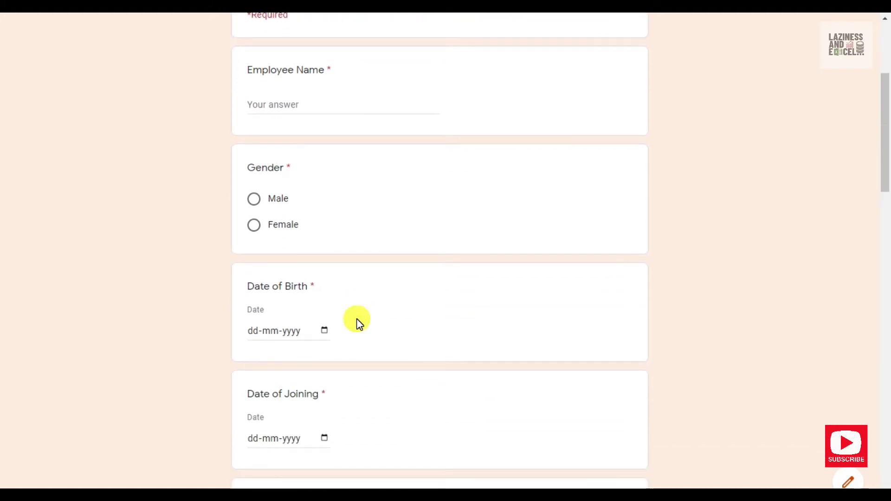
pyautogui.scroll(-2, 358, 323)
pyautogui.scroll(-7, 369, 338)
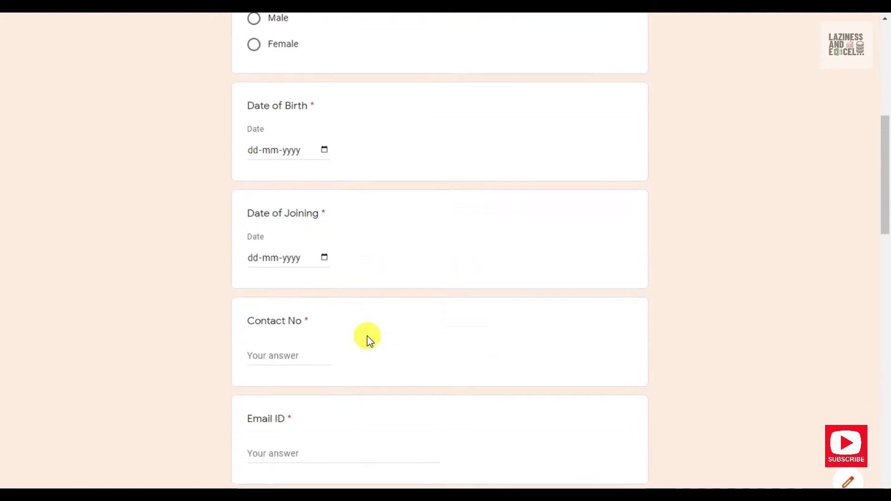
pyautogui.scroll(-6, 370, 340)
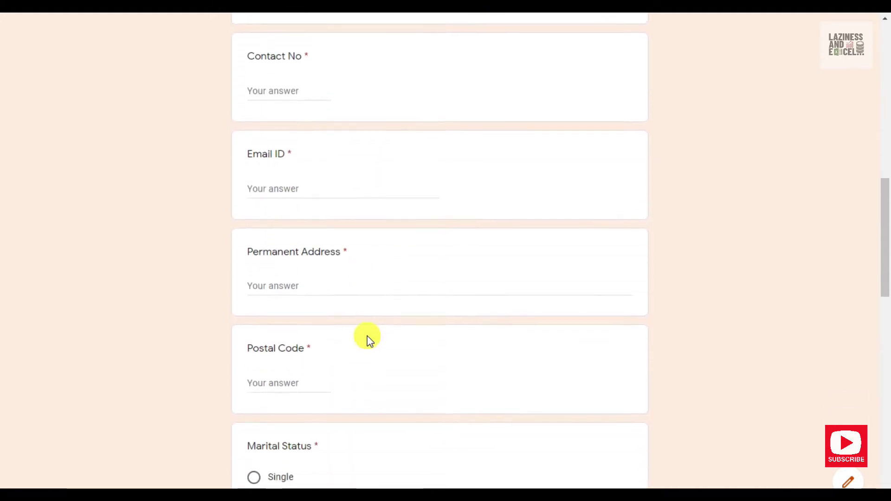
pyautogui.scroll(-4, 370, 340)
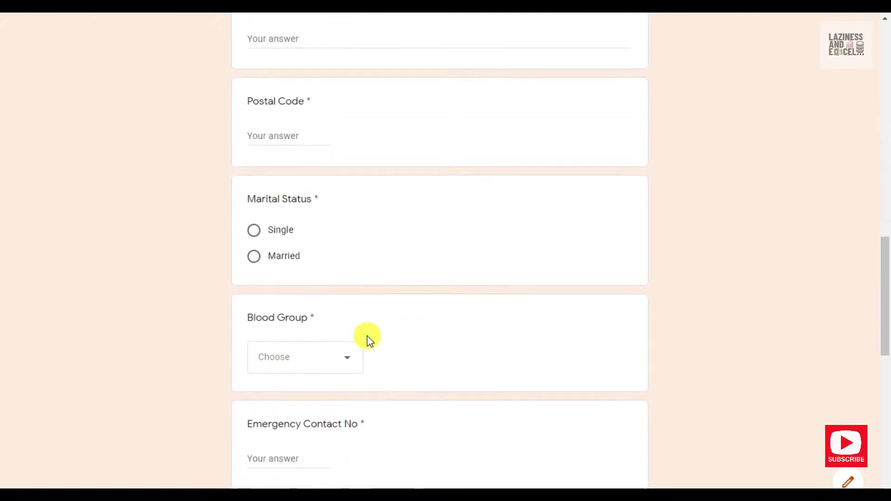
pyautogui.scroll(-4, 367, 336)
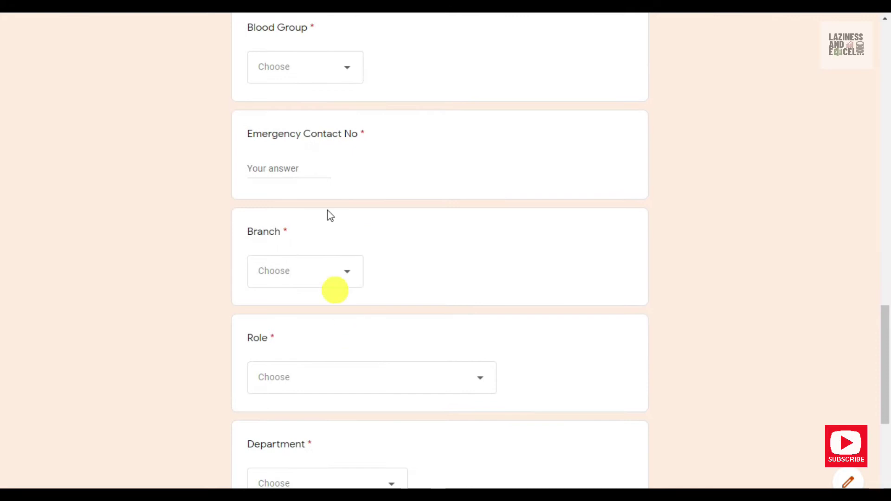
# Step: Examine the answer choices of the Blood Group, Branch and Role questions without selecting any
pyautogui.click(325, 76)
pyautogui.click(325, 79)
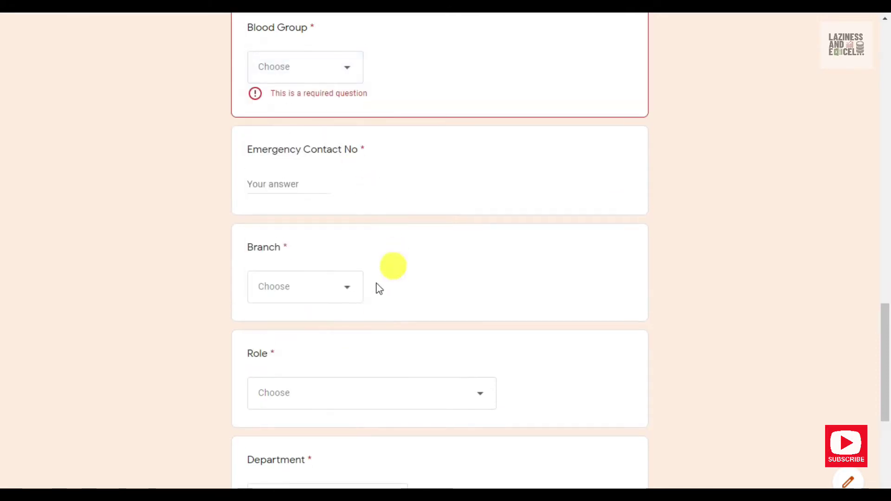
pyautogui.click(339, 300)
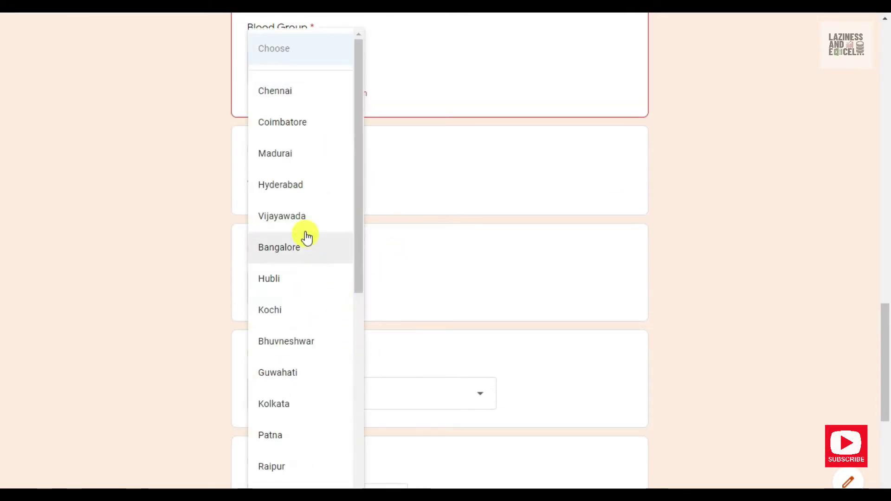
pyautogui.click(422, 334)
pyautogui.scroll(-4, 423, 333)
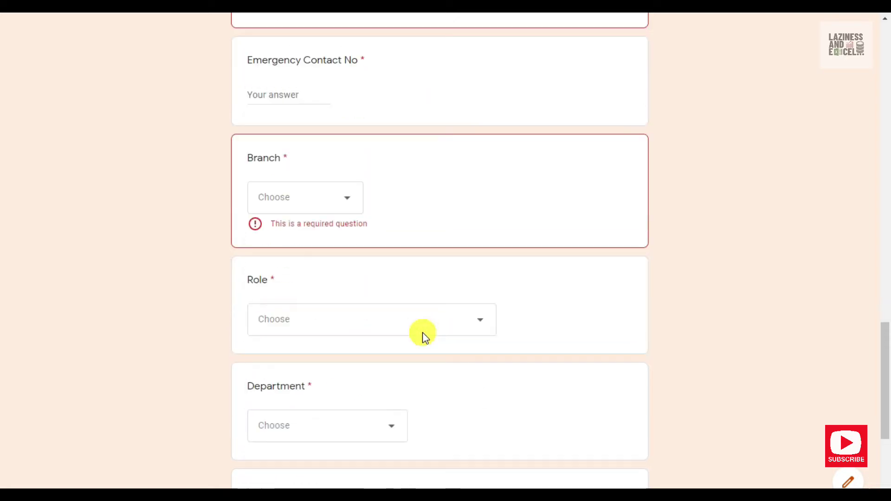
pyautogui.click(419, 243)
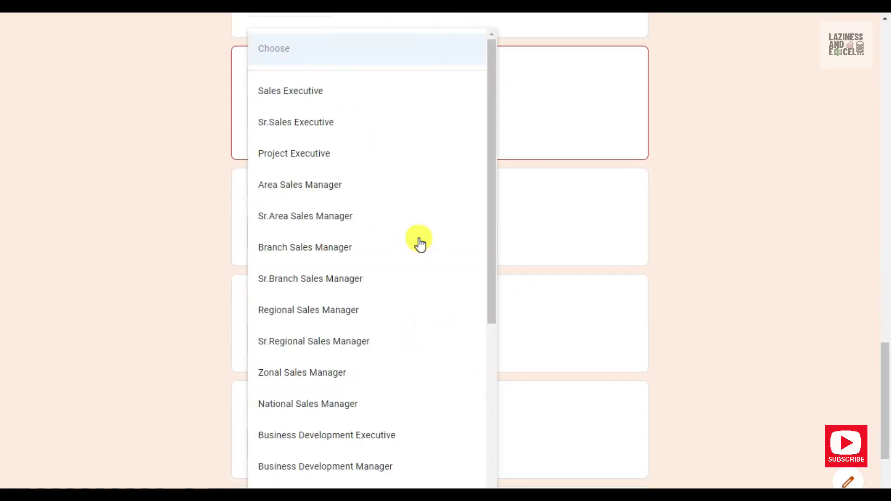
pyautogui.click(544, 262)
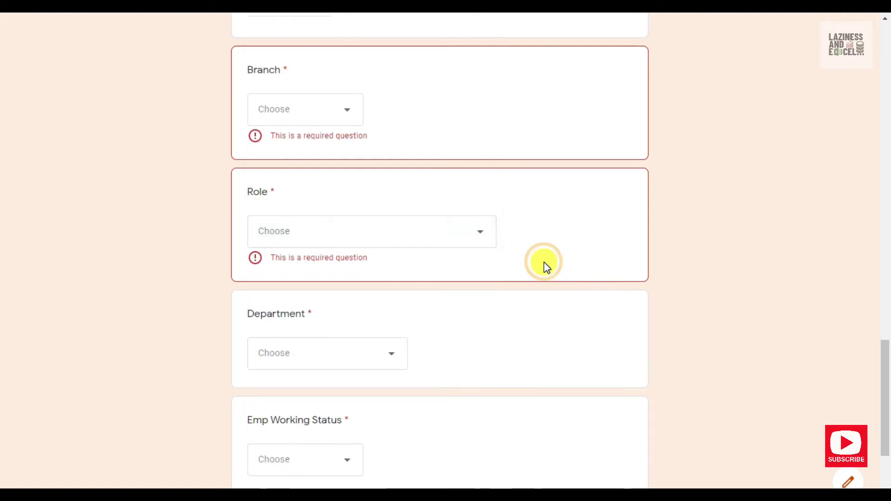
# Step: Examine the Department and Emp Working Status choices and the passport photo upload dialog without adding a file
pyautogui.scroll(-4, 544, 263)
pyautogui.click(360, 181)
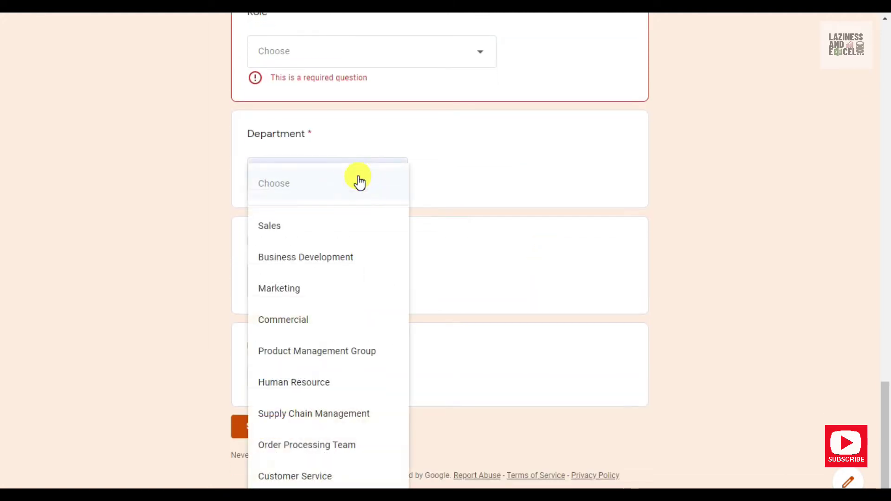
pyautogui.click(424, 178)
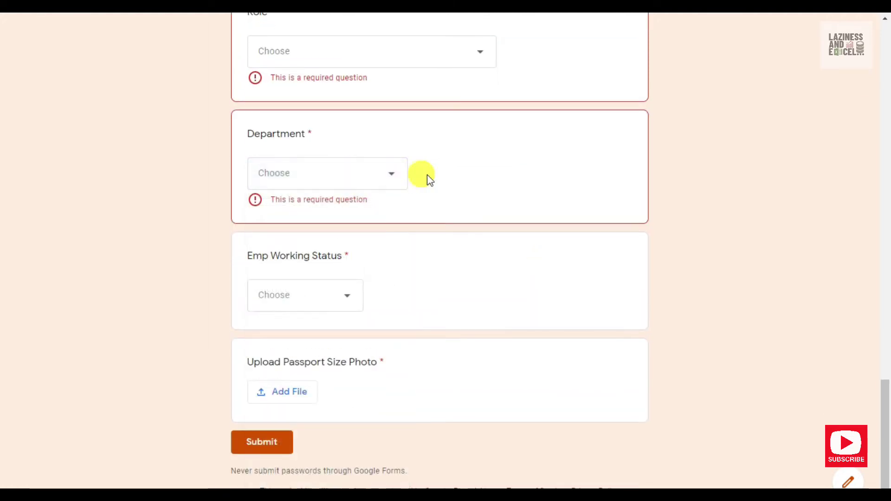
pyautogui.click(299, 307)
pyautogui.click(419, 291)
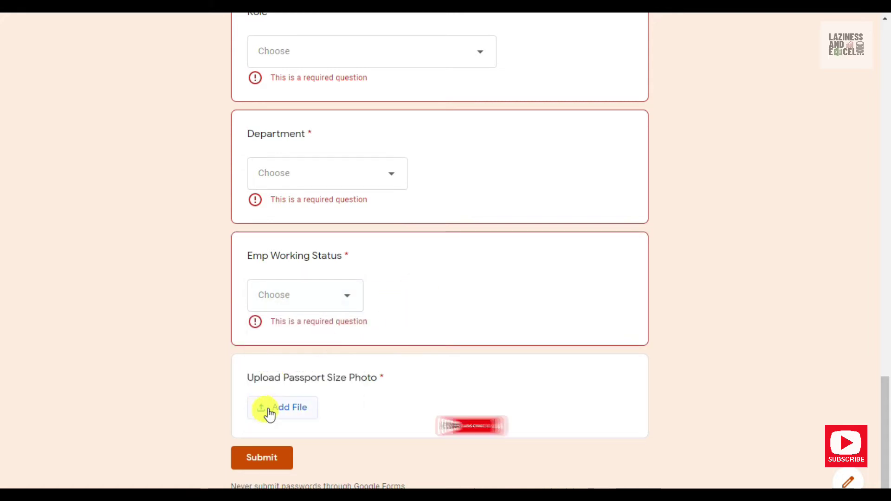
pyautogui.click(300, 409)
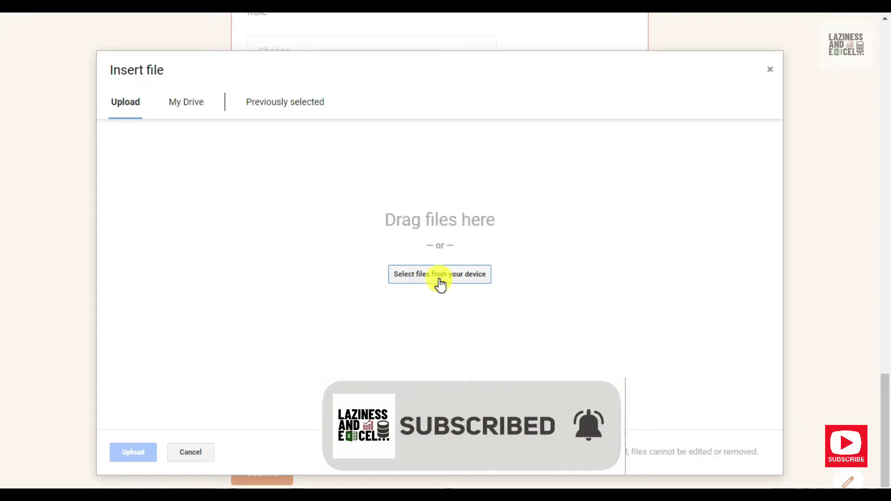
pyautogui.click(191, 452)
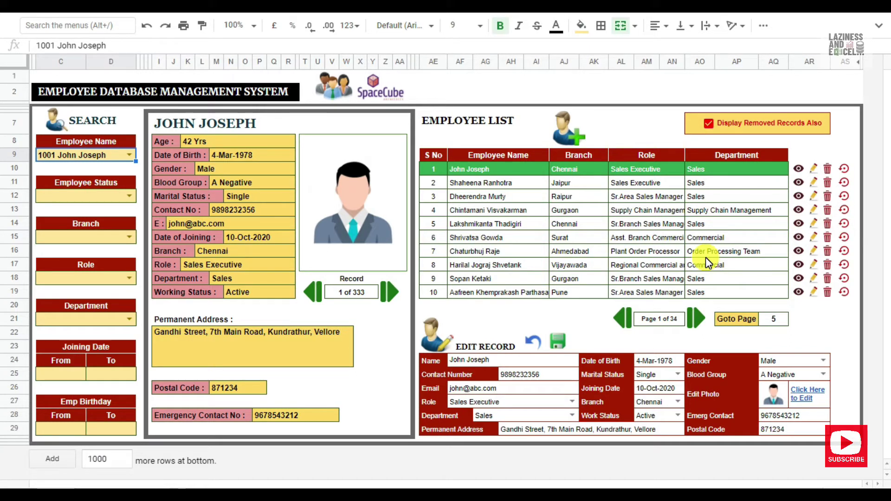
# Step: Return to the employee database sheet and browse the employee list forward to page 3 and back to page 2
pyautogui.click(696, 318)
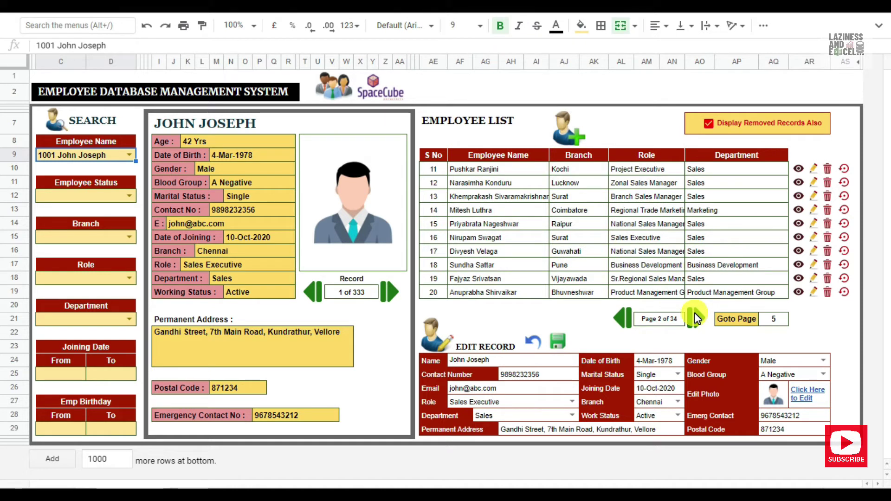
pyautogui.click(702, 322)
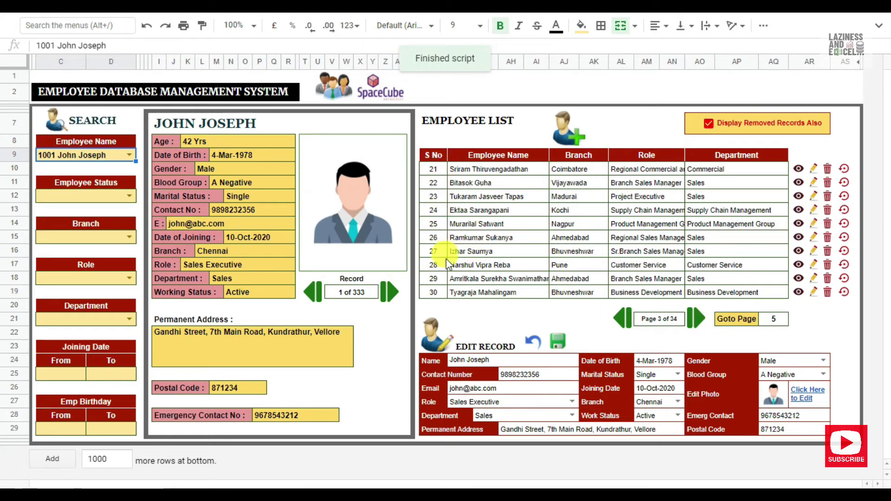
pyautogui.click(623, 322)
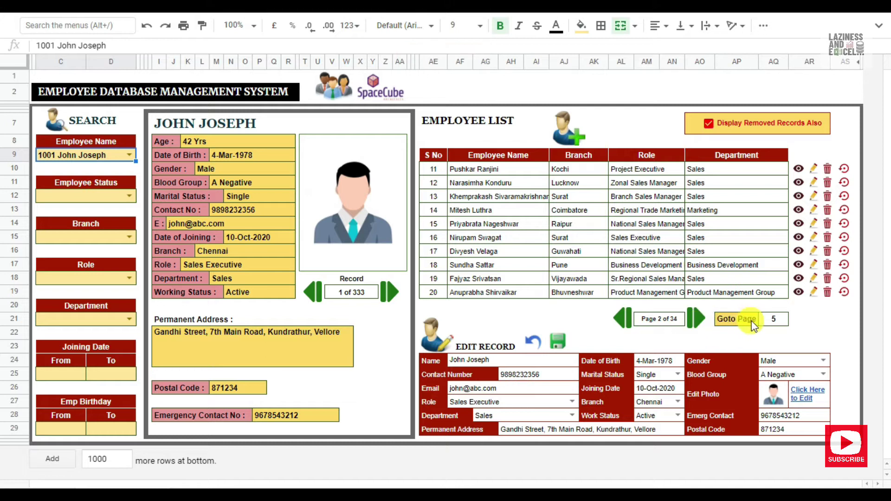
# Step: Go directly to page 6 of the employee list by setting the page number to 6
pyautogui.click(768, 322)
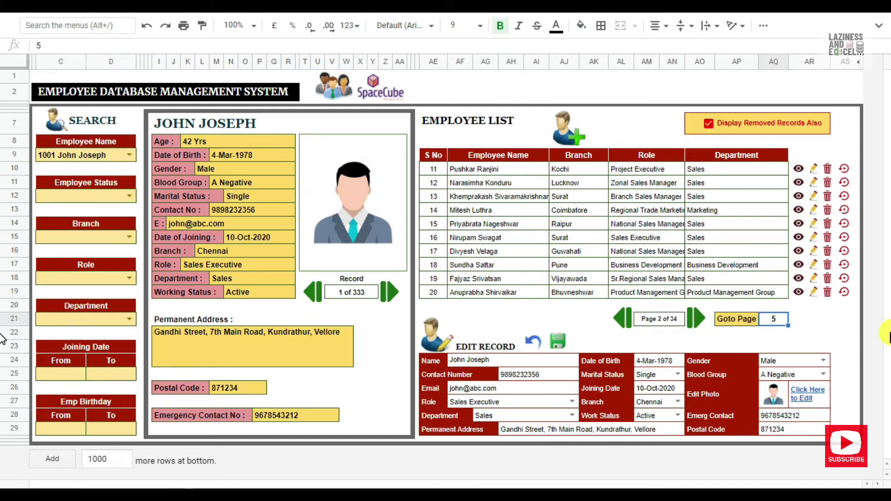
pyautogui.write('6')
pyautogui.press('Return')
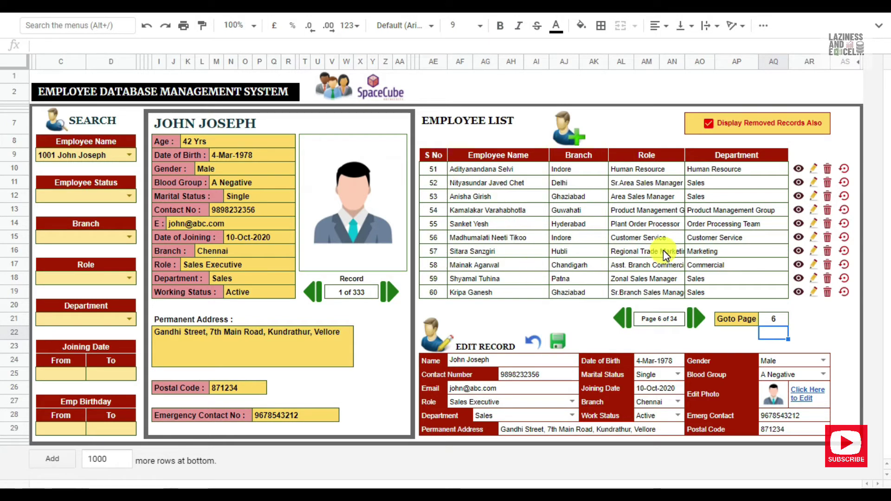
# Step: View the details of the employees in rows 51 and 56, and load row 52 into the edit record form
pyautogui.click(798, 170)
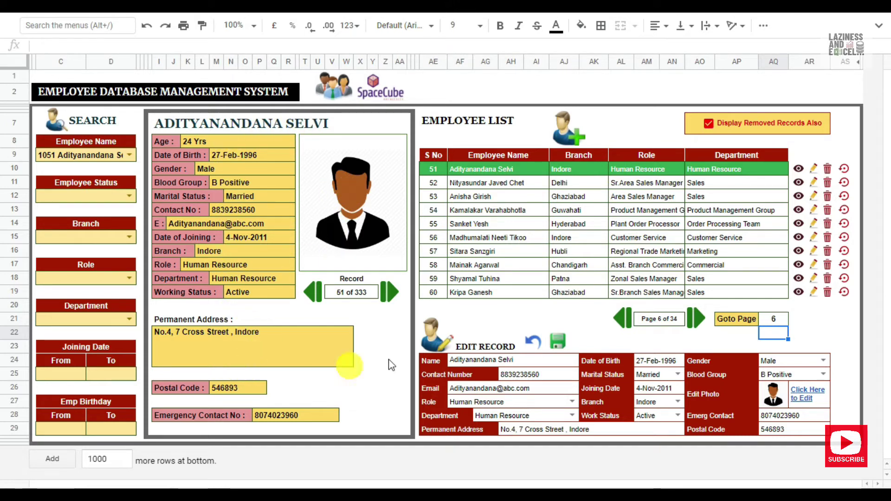
pyautogui.click(798, 237)
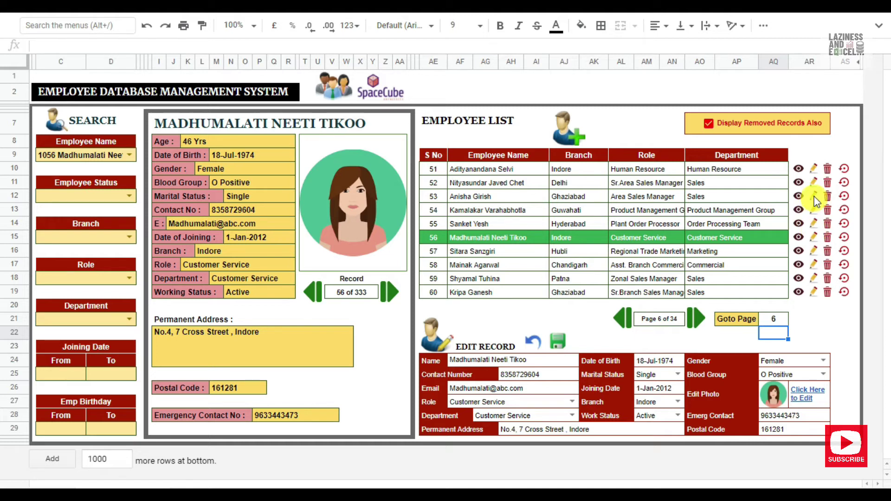
pyautogui.click(813, 182)
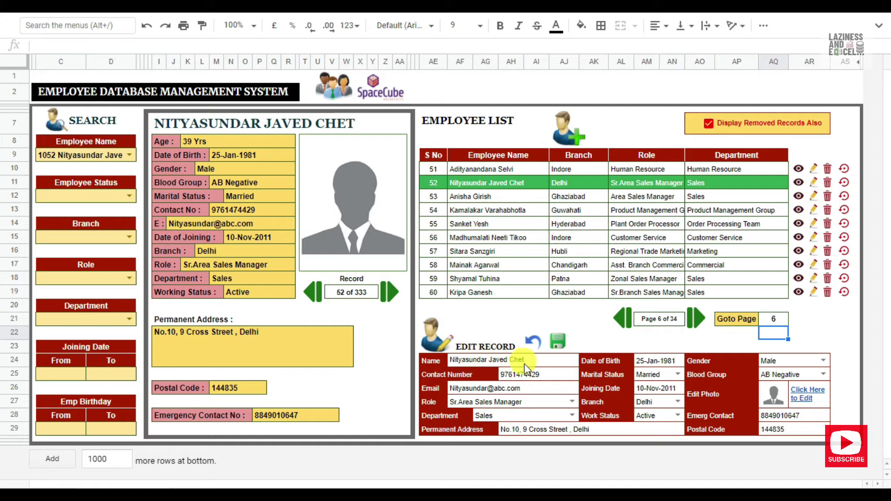
# Step: Remove the employee records in rows 51 and 53 and hide removed records from the list
pyautogui.click(831, 168)
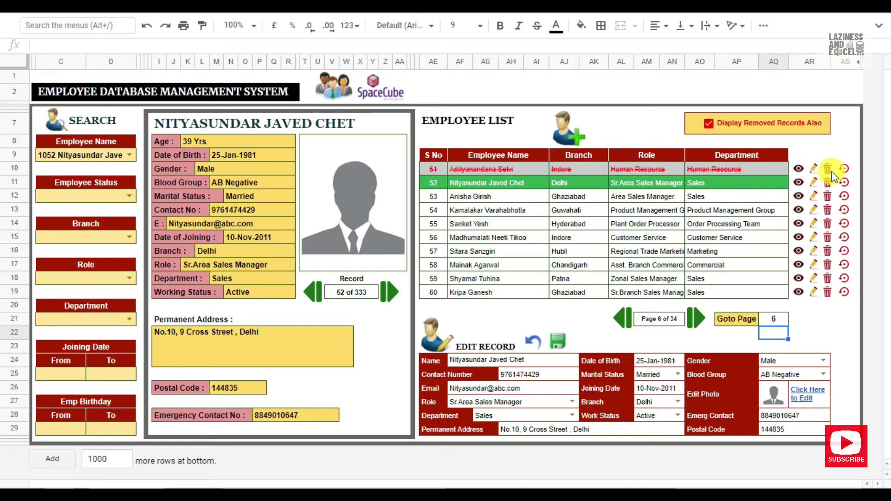
pyautogui.click(828, 195)
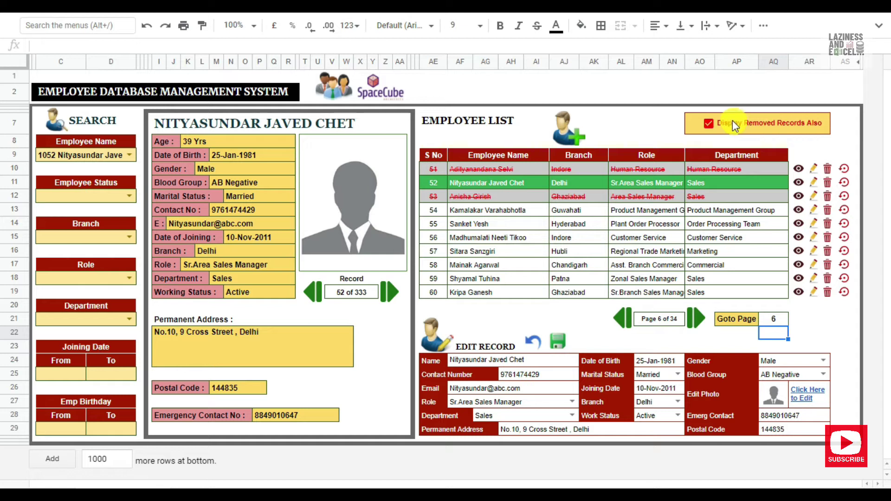
pyautogui.click(708, 124)
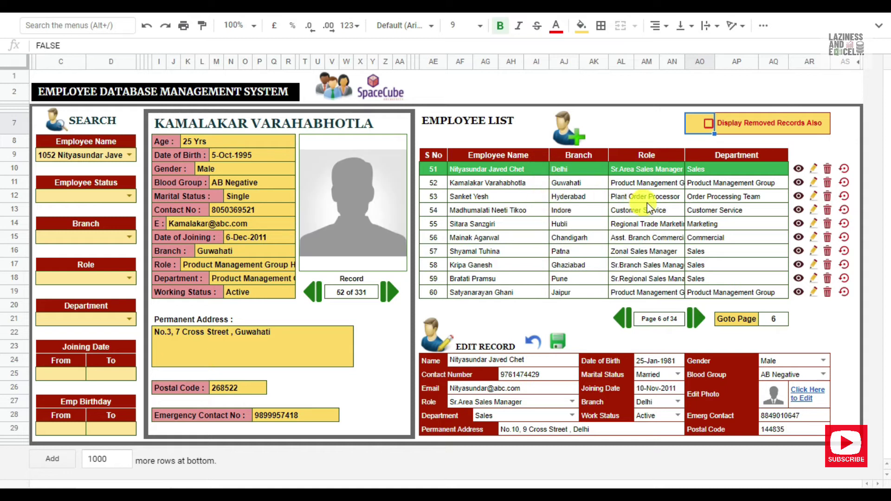
# Step: Display removed records again and restore the removed employees in rows 51 and 53
pyautogui.click(710, 124)
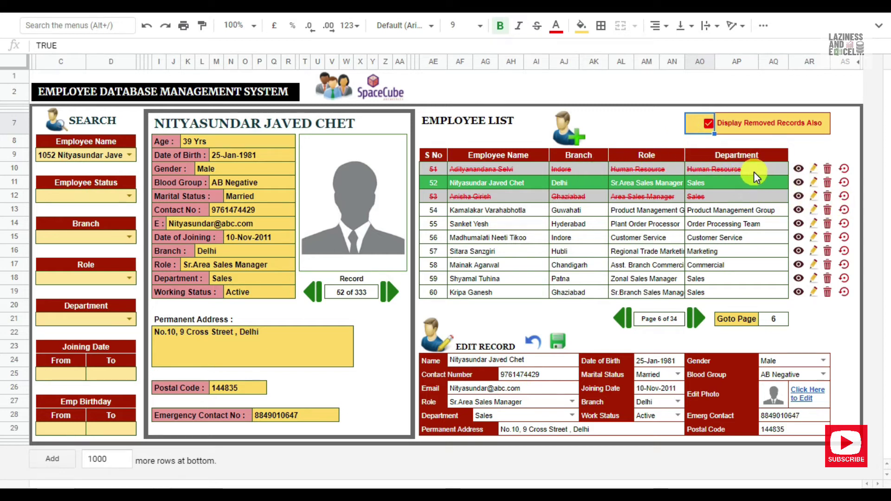
pyautogui.click(844, 170)
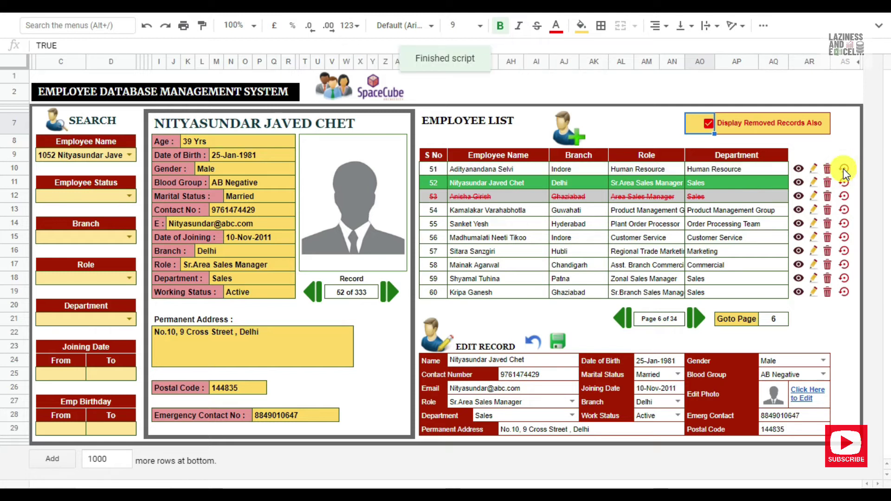
pyautogui.click(844, 197)
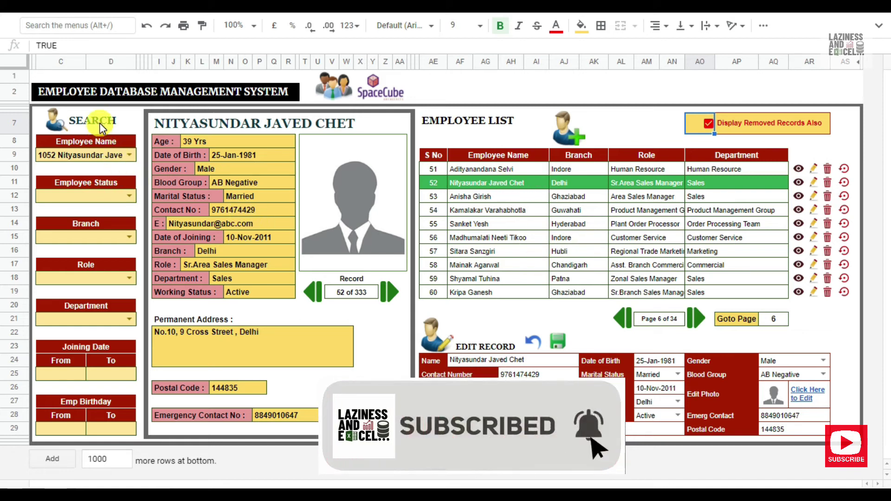
# Step: Filter the employee list to the Chennai branch
pyautogui.click(85, 240)
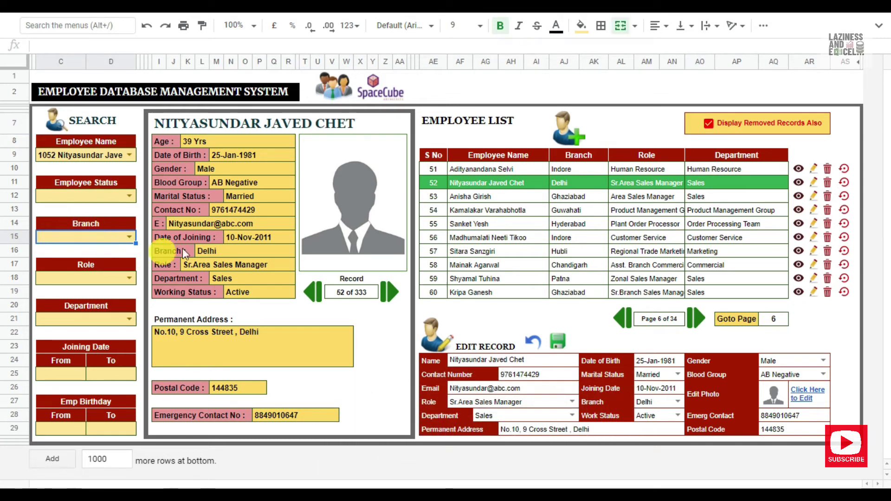
pyautogui.write('chen')
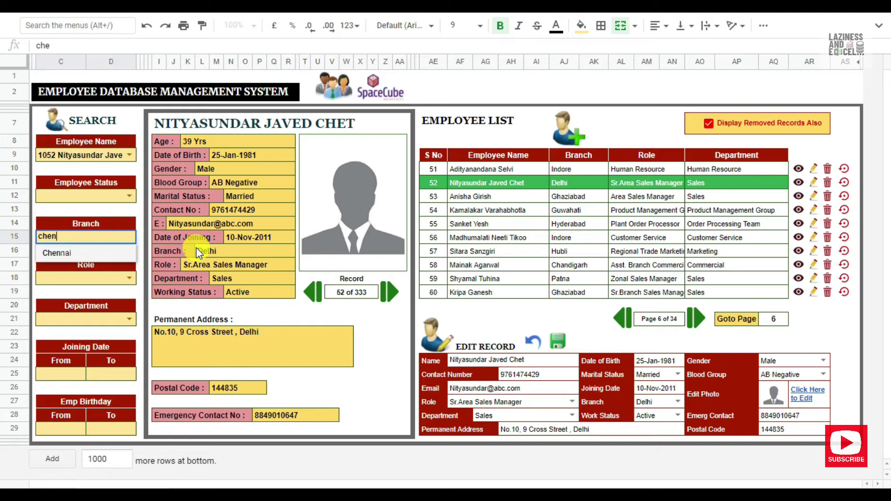
pyautogui.click(79, 254)
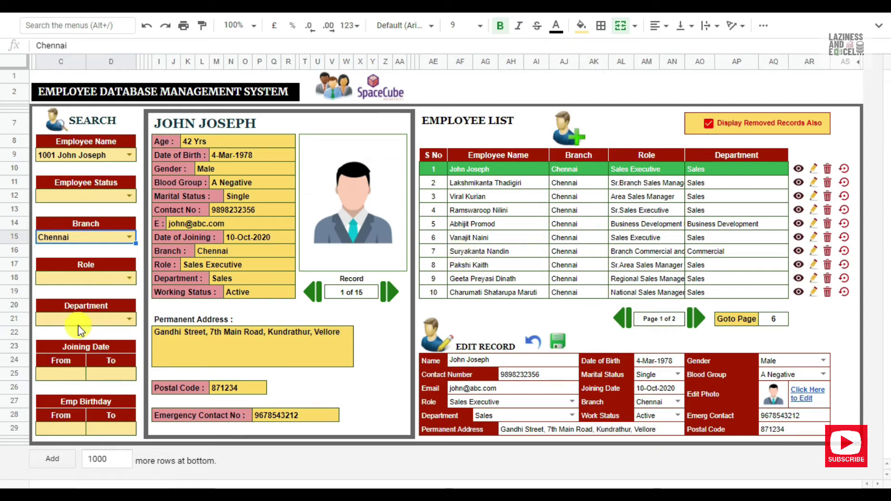
# Step: Filter the Chennai employees by the Sales department, and switch the department filter to Business Development
pyautogui.click(100, 316)
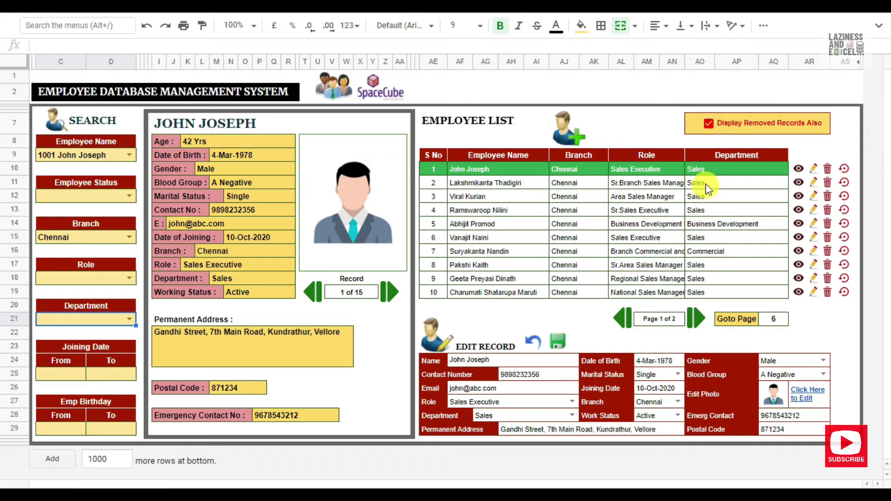
pyautogui.write('sal')
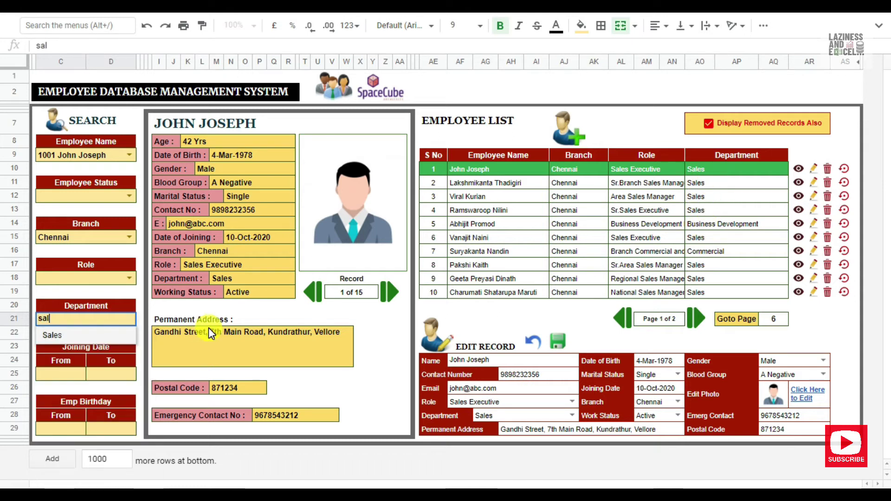
pyautogui.click(57, 333)
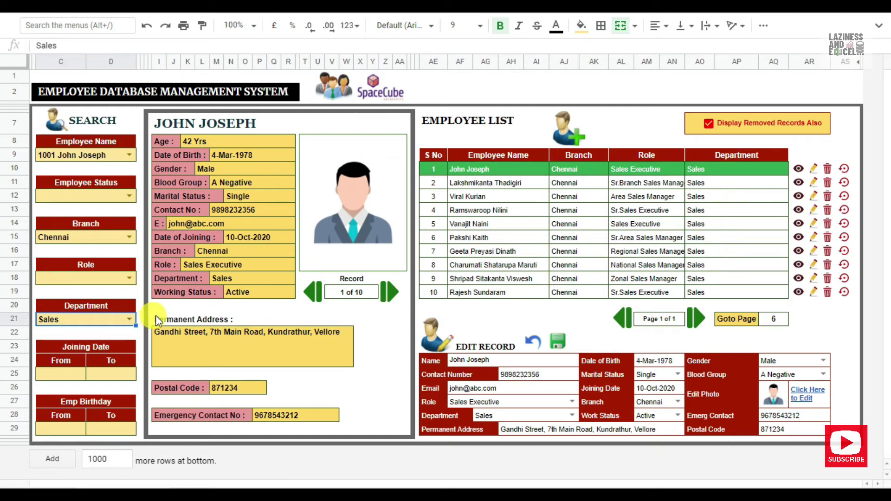
pyautogui.write('de')
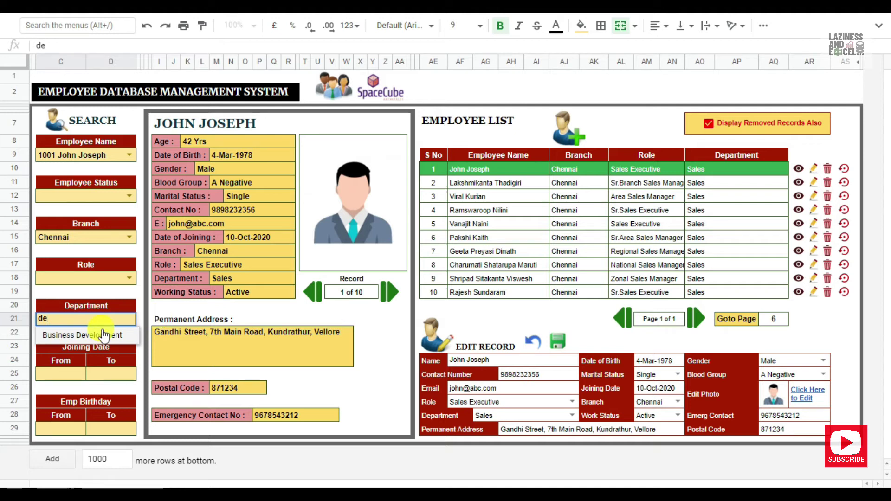
pyautogui.click(108, 336)
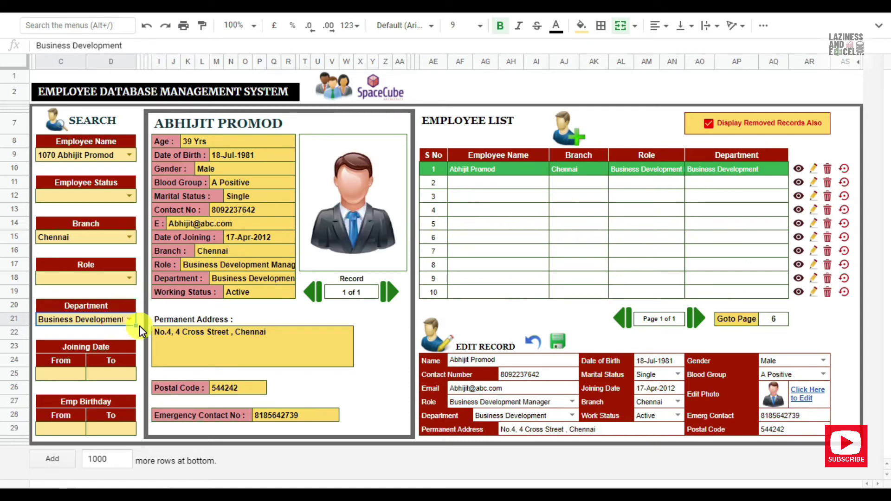
# Step: Clear the Department and Branch search filters
pyautogui.press('Delete')
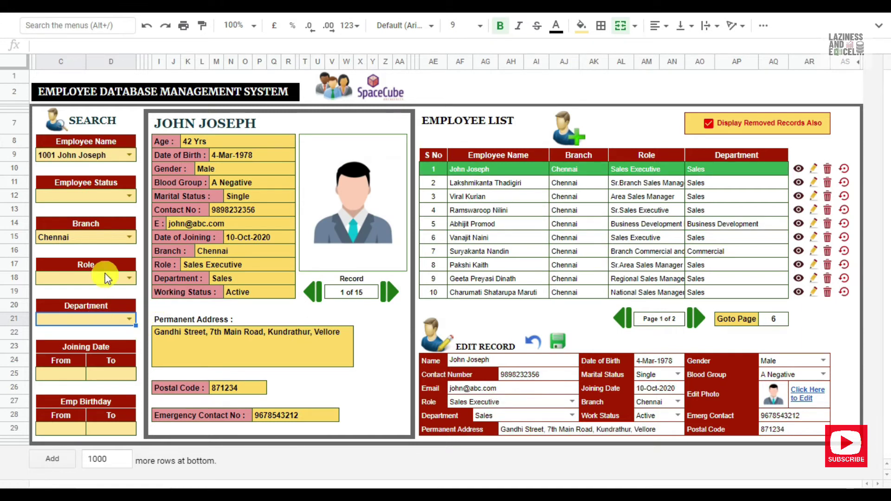
pyautogui.click(95, 240)
pyautogui.press('Delete')
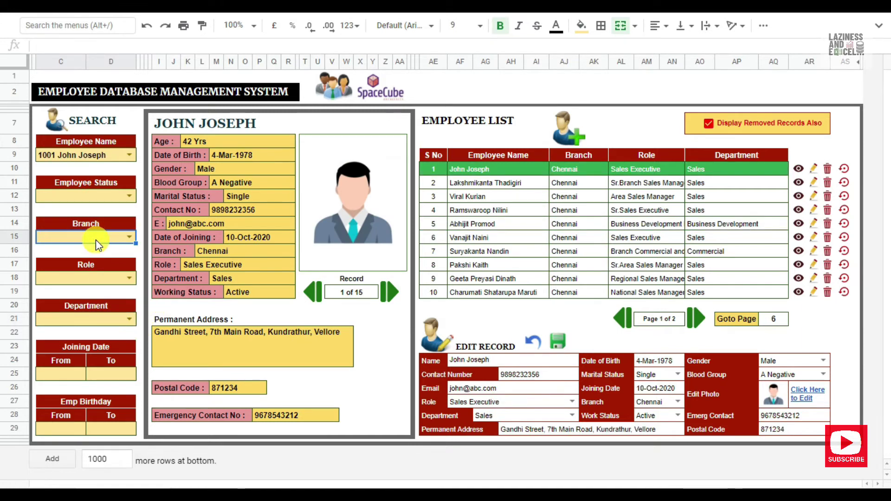
# Step: Filter the employee list to joining dates from 1-Jan-2011 to 1-Jan-2015
pyautogui.click(62, 374)
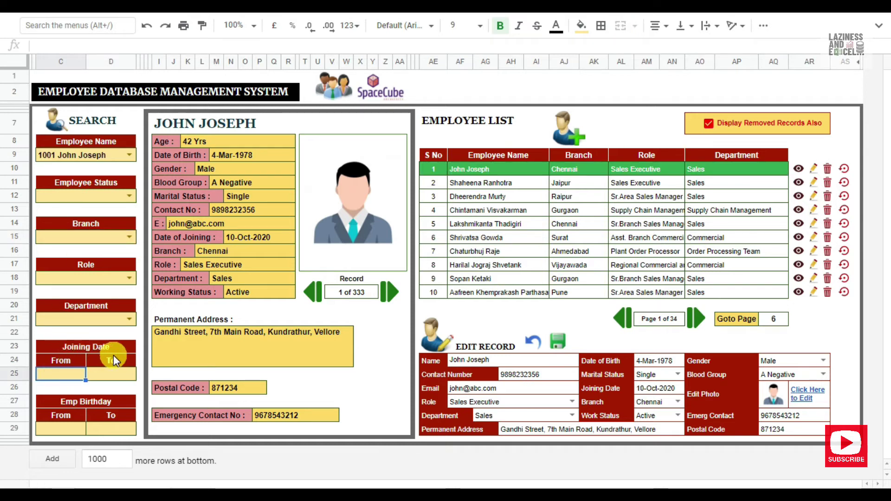
pyautogui.click(69, 377)
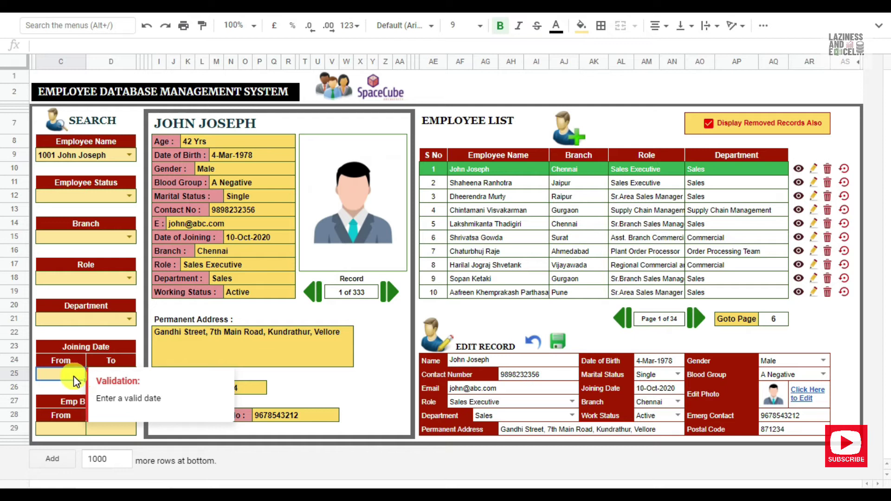
pyautogui.write('1-1-202')
pyautogui.press('BackSpace')
pyautogui.write('11')
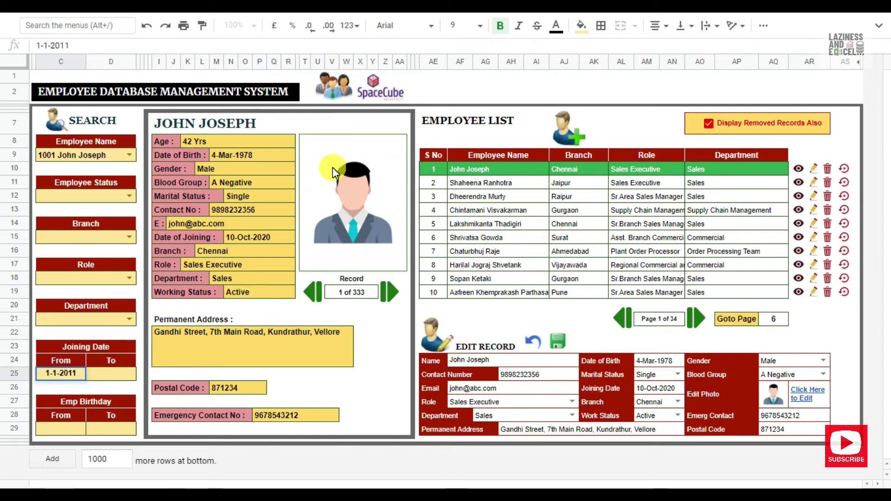
pyautogui.press('Tab')
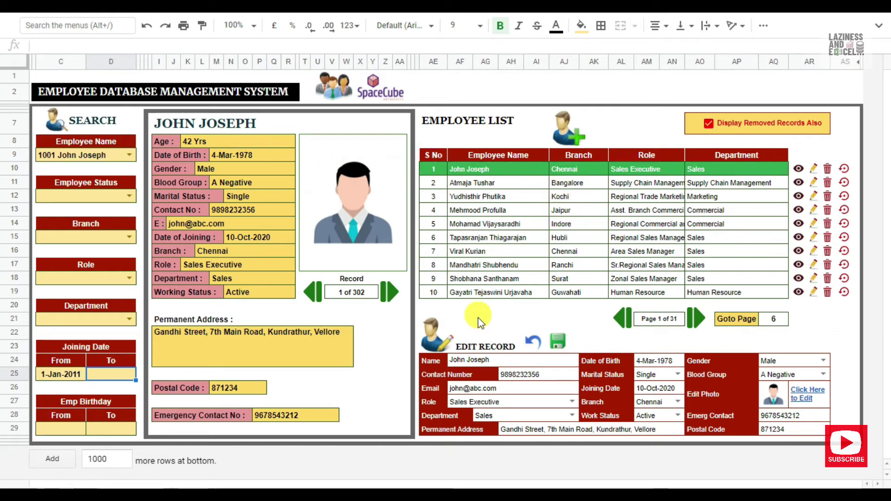
pyautogui.write('1-1-2015')
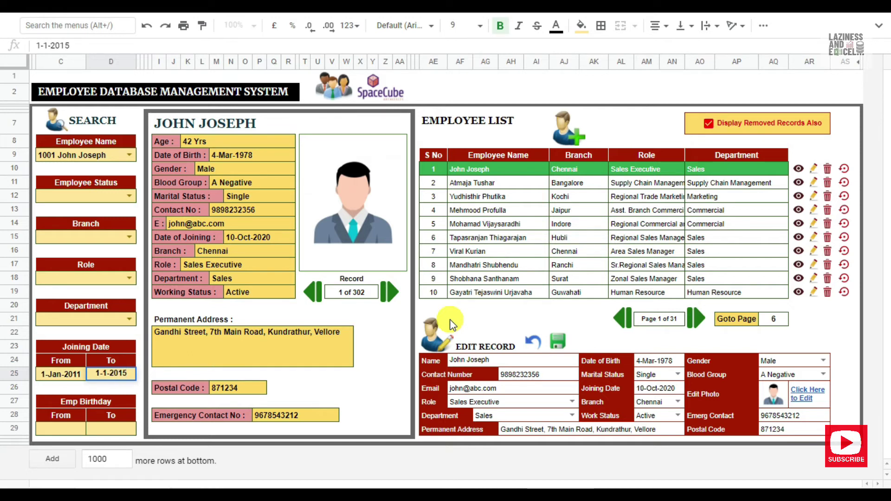
pyautogui.press('Return')
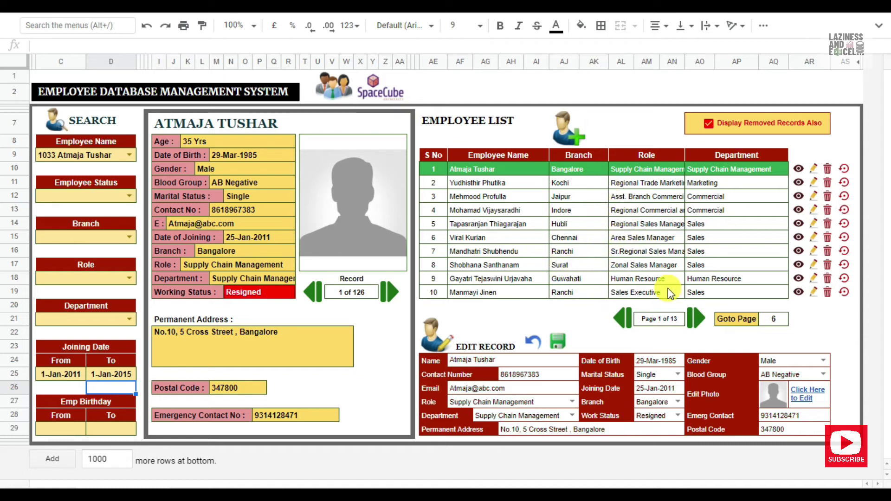
# Step: Page through the filtered employee list to page 3 and return to page 2
pyautogui.click(697, 321)
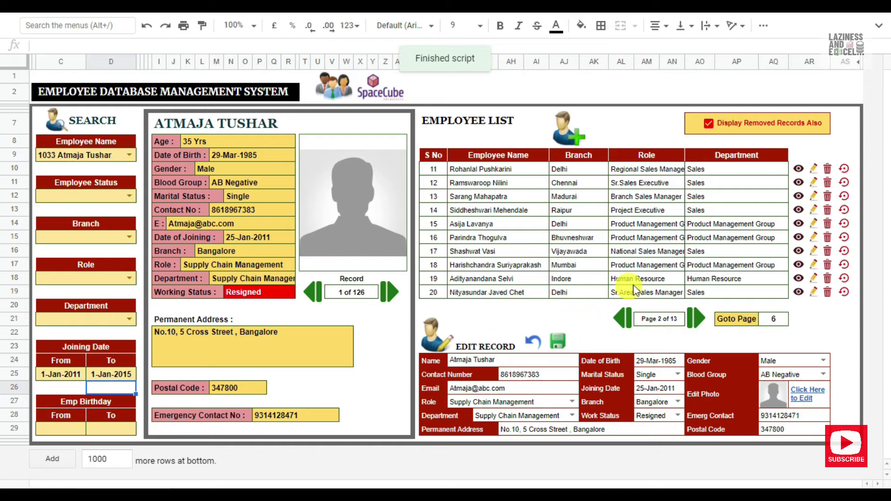
pyautogui.click(697, 322)
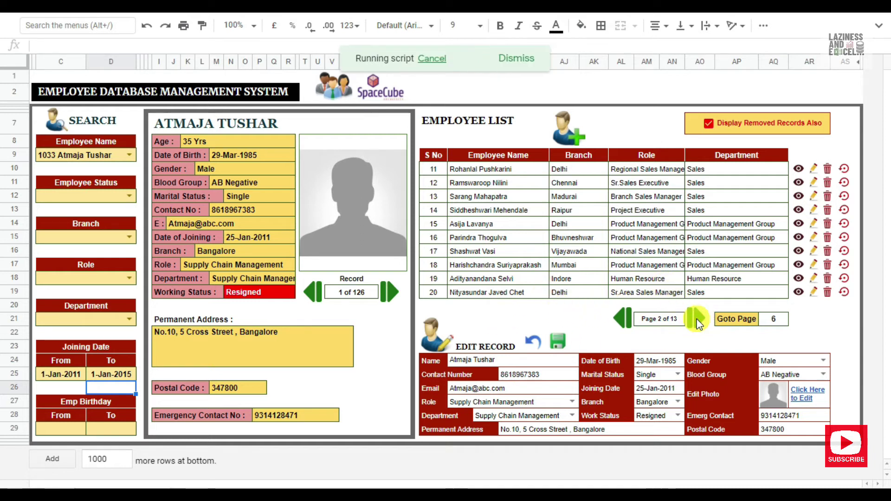
pyautogui.click(617, 319)
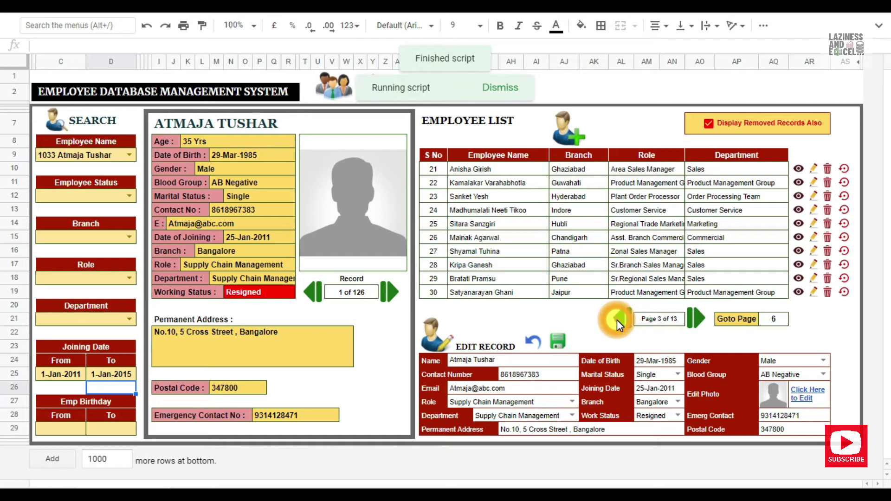
# Step: Clear both joining date limits and select the From field of the employee birthday search
pyautogui.click(123, 373)
pyautogui.press('Delete')
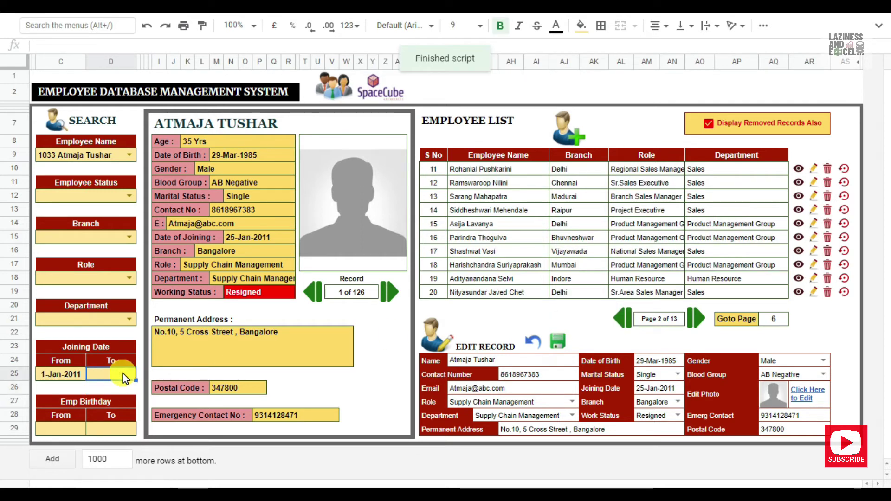
pyautogui.press('Left')
pyautogui.press('Delete')
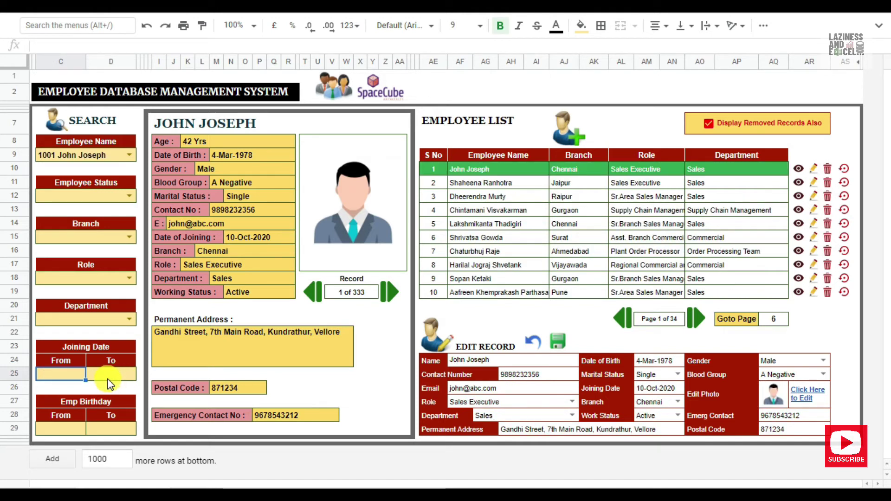
pyautogui.click(117, 376)
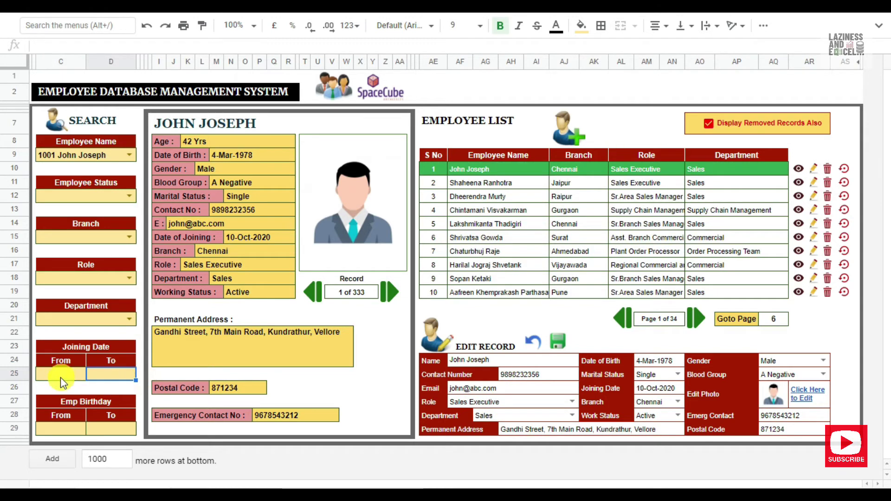
pyautogui.click(63, 432)
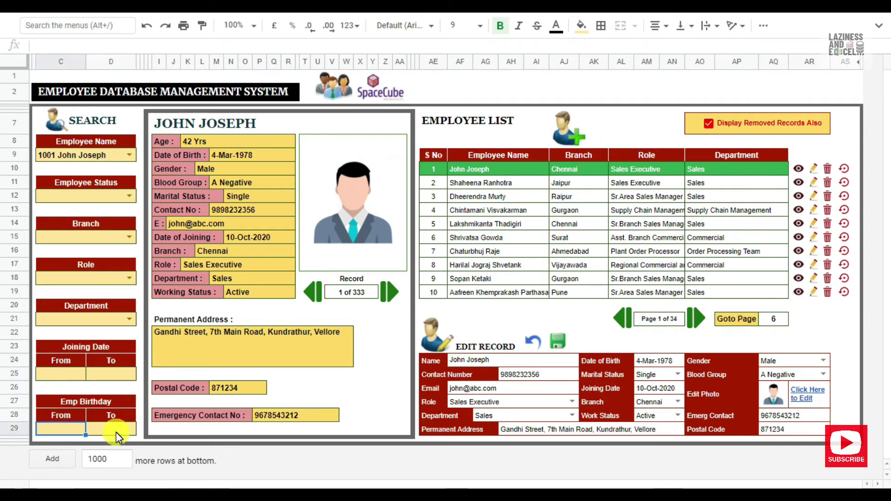
# Step: Pick the eighth employee from the Employee Name search choices to view that record
pyautogui.click(111, 155)
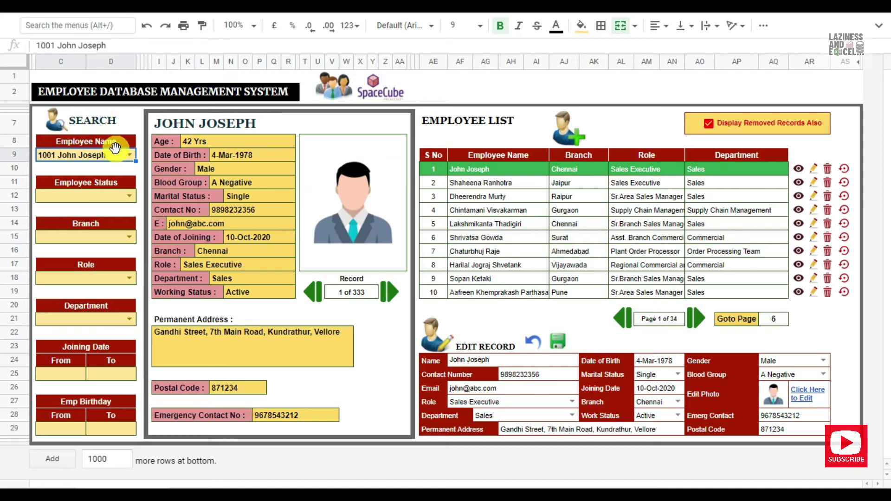
pyautogui.doubleClick(117, 154)
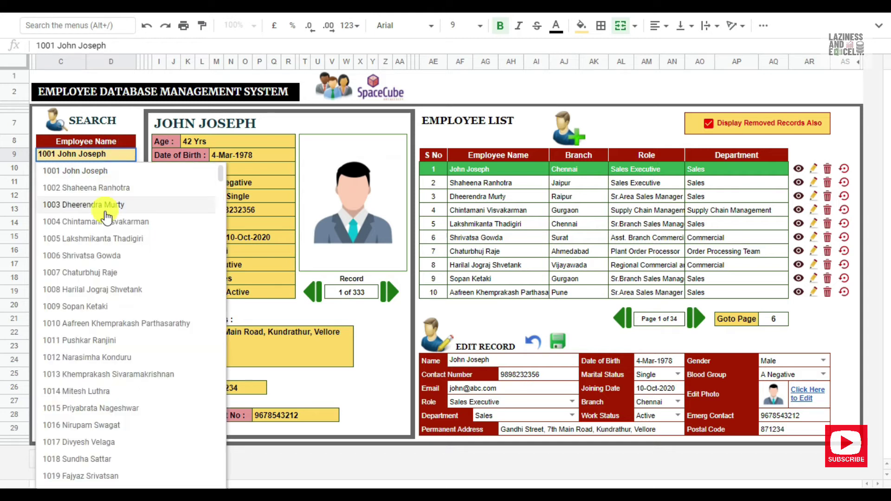
pyautogui.click(97, 289)
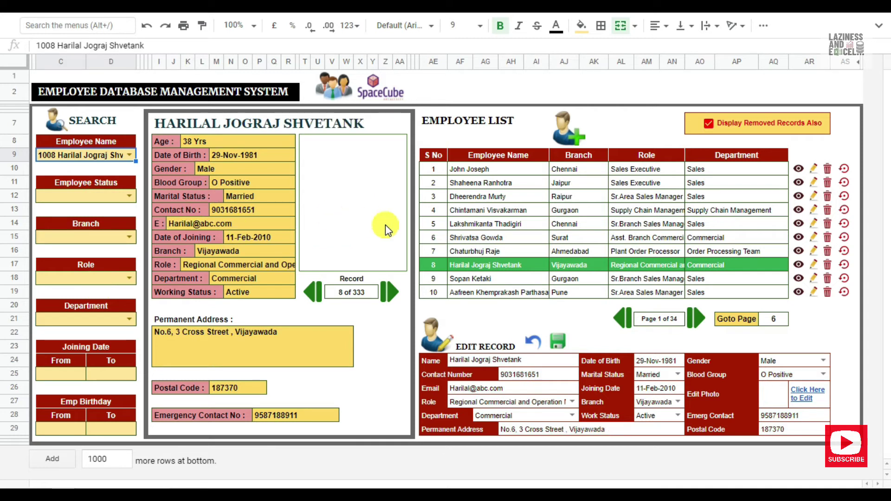
# Step: Search the employee names by a partial name and open the matching employee in row 172
pyautogui.write('har')
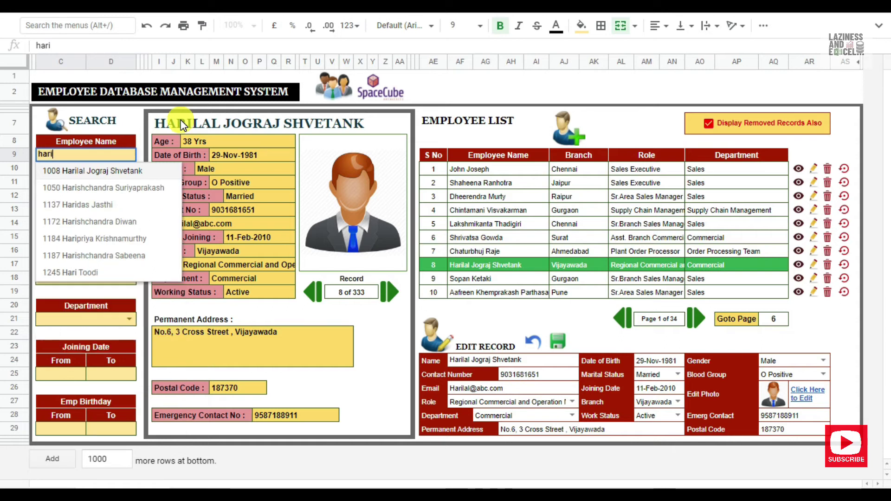
pyautogui.write('i')
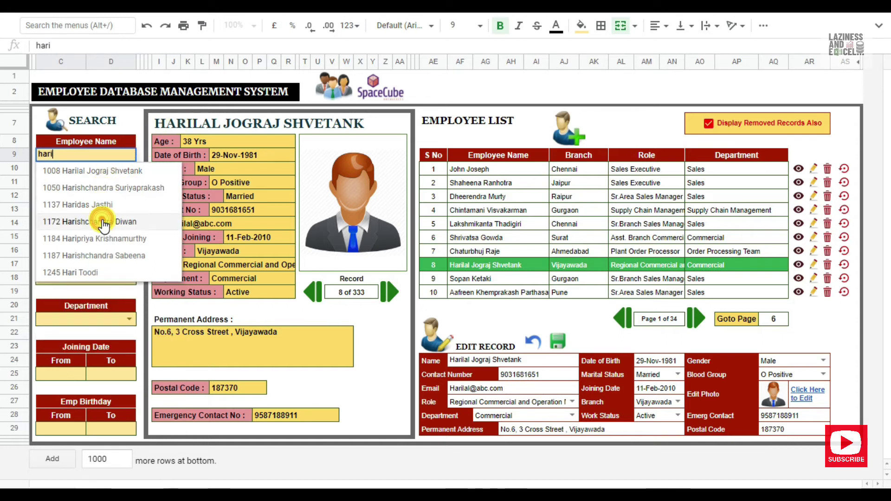
pyautogui.click(103, 223)
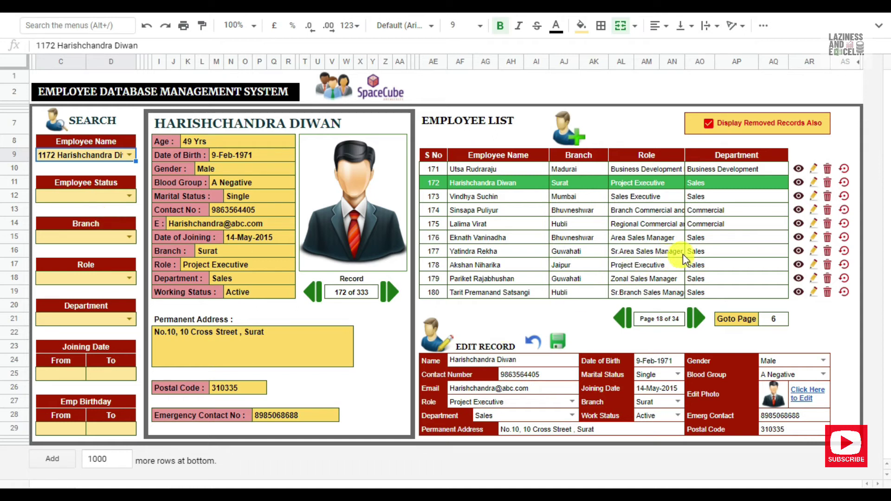
# Step: View the details of the employee in row 175 and advance through the records to row 180
pyautogui.click(801, 224)
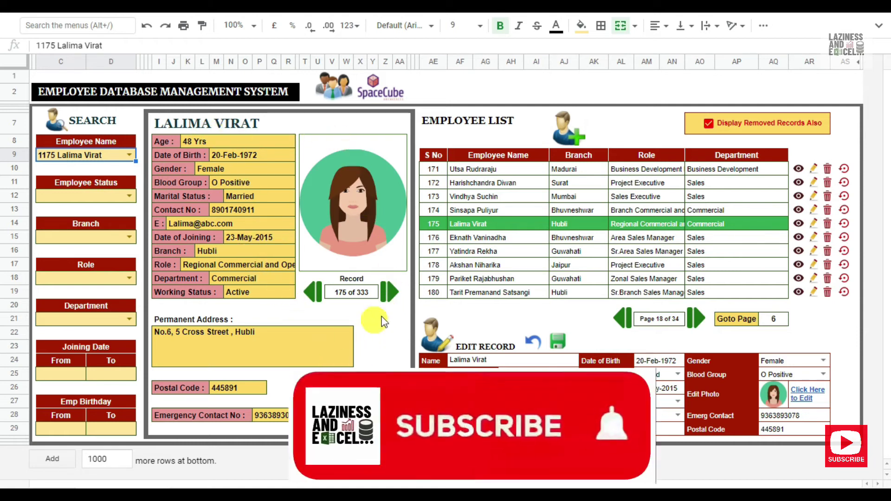
pyautogui.click(388, 298)
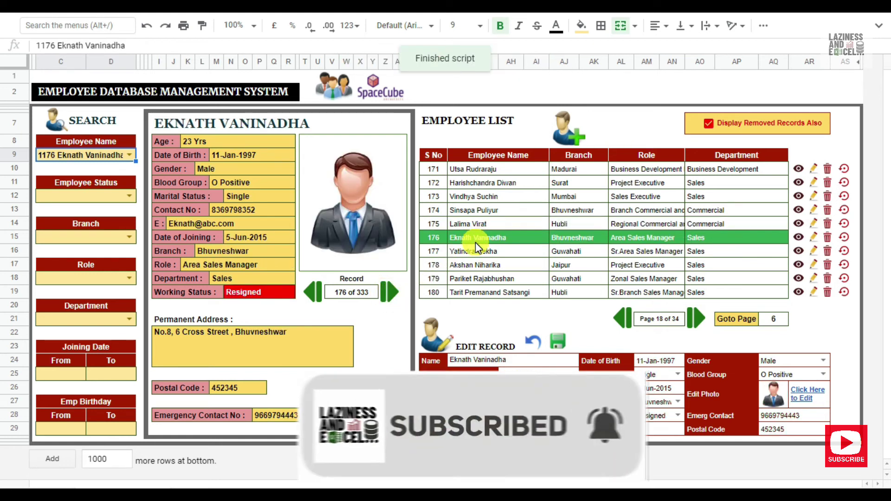
pyautogui.click(388, 293)
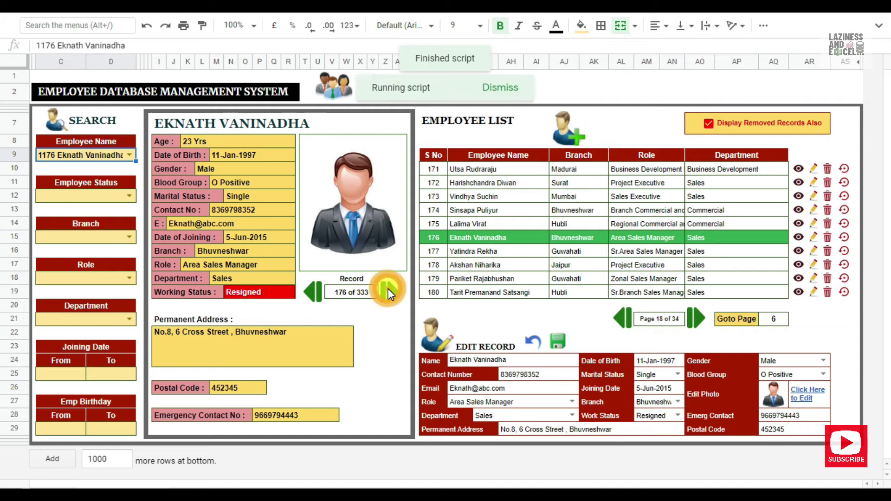
pyautogui.click(388, 293)
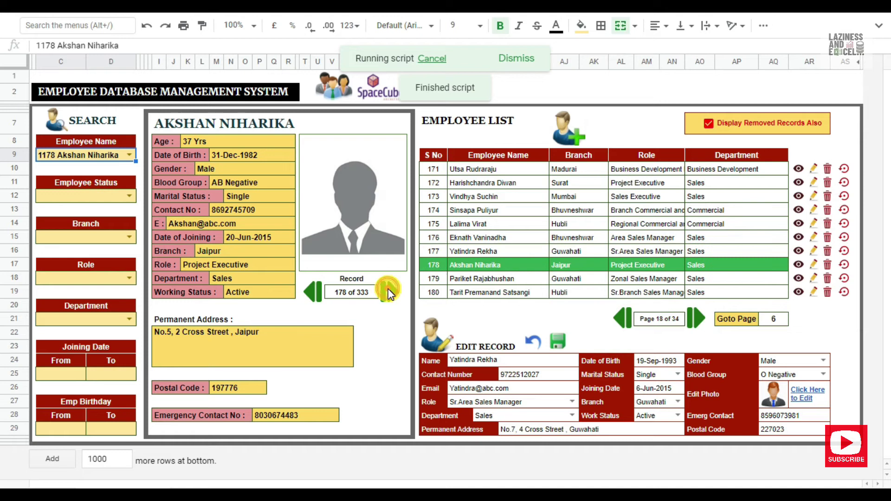
pyautogui.click(388, 293)
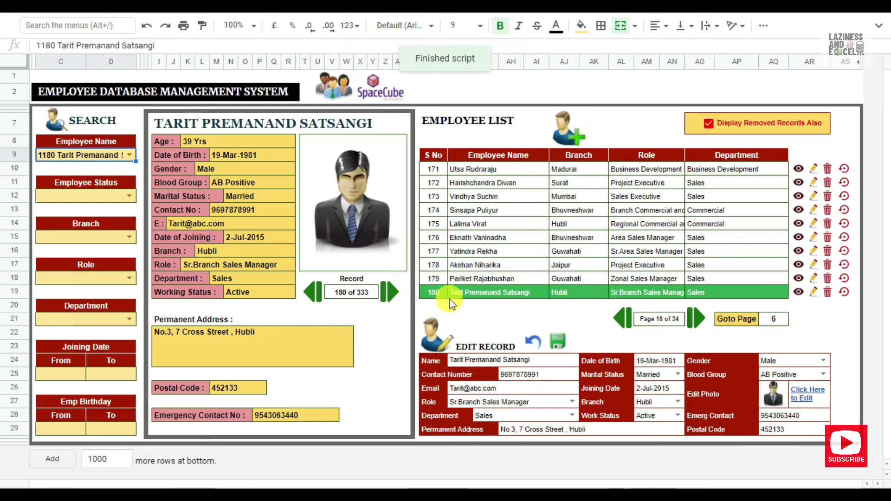
pyautogui.click(390, 294)
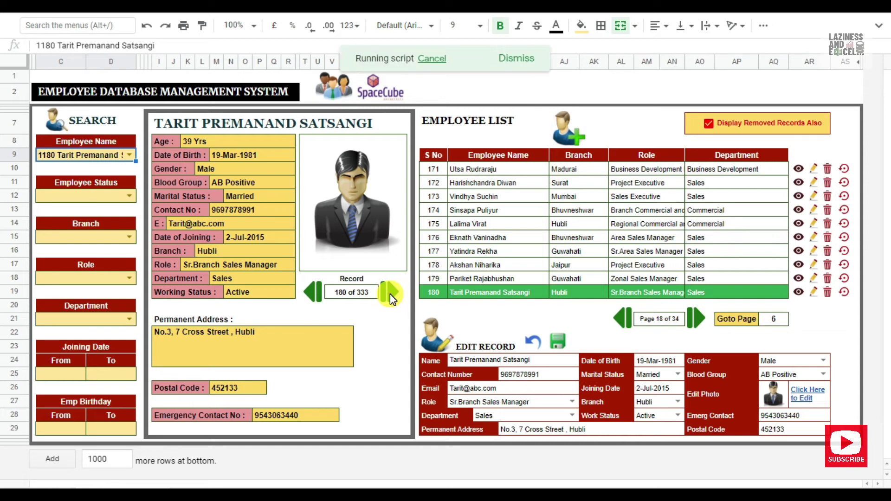
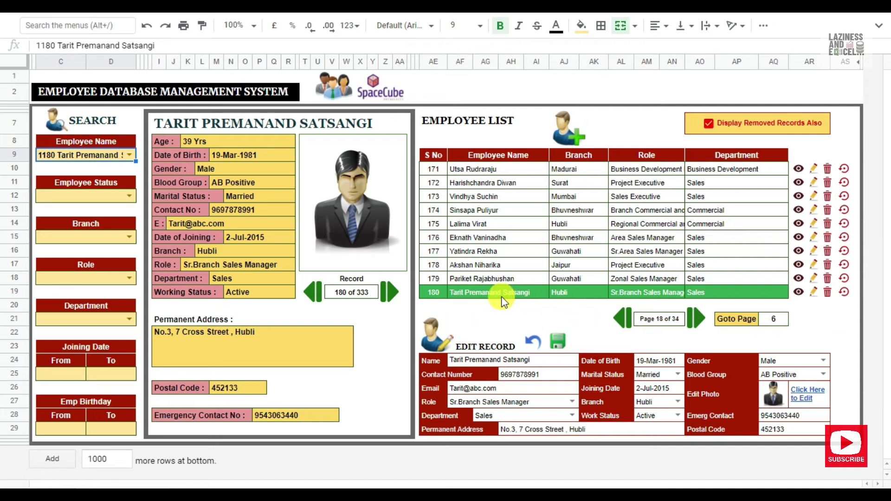
# Step: Remove the surname from the Name field in the edit form for the employee in row 180
pyautogui.click(541, 362)
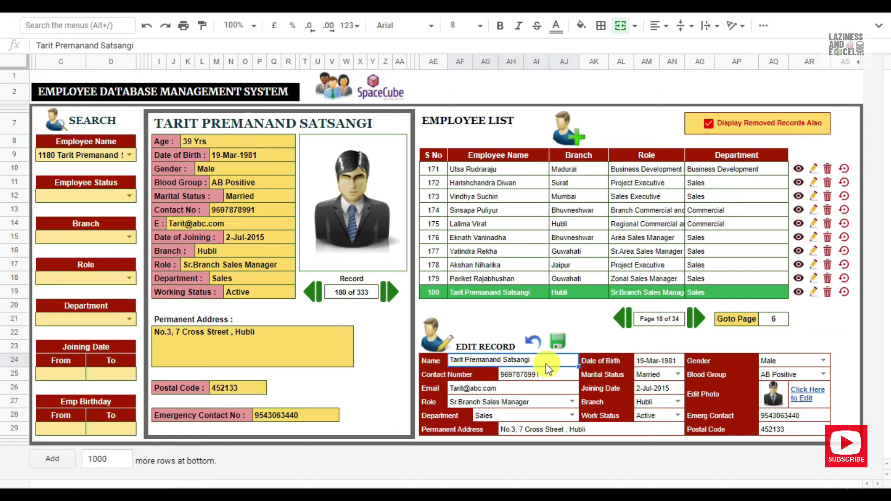
pyautogui.press('Return')
pyautogui.press('BackSpace')
pyautogui.press('BackSpace')
pyautogui.press('BackSpace')
pyautogui.press('BackSpace')
pyautogui.press('BackSpace')
pyautogui.press('BackSpace')
pyautogui.press('BackSpace')
pyautogui.press('BackSpace')
pyautogui.press('BackSpace')
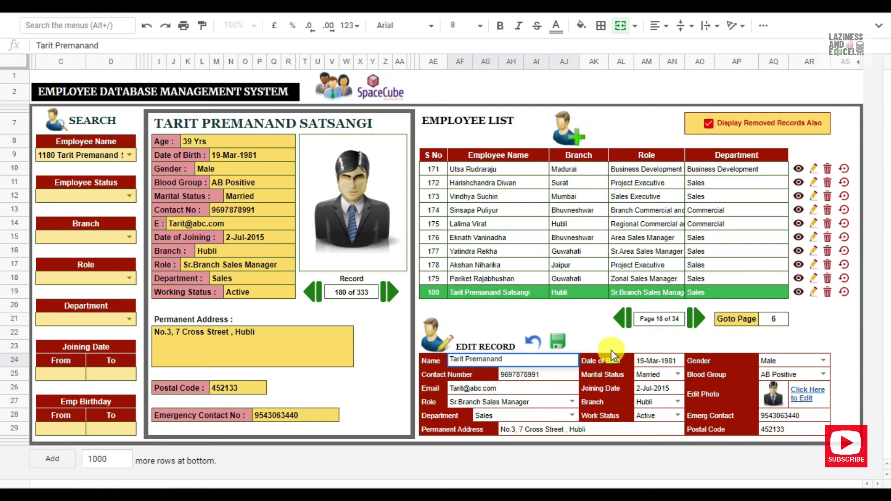
pyautogui.press('Return')
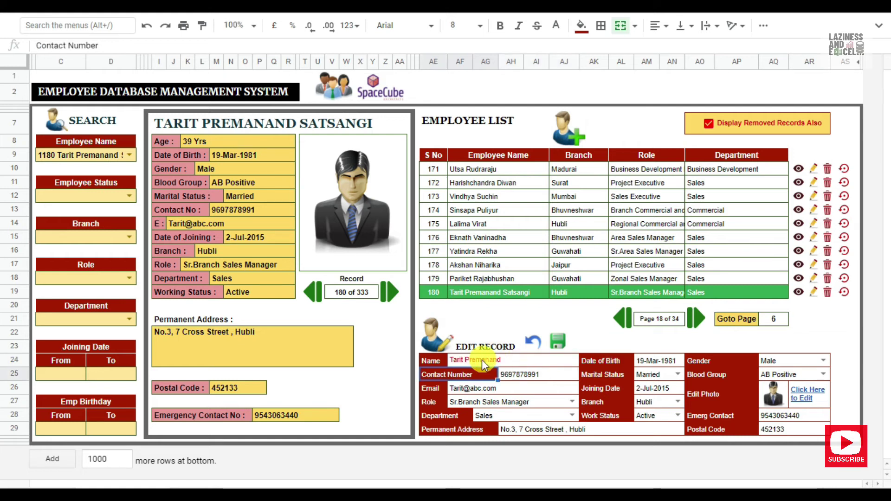
pyautogui.click(535, 362)
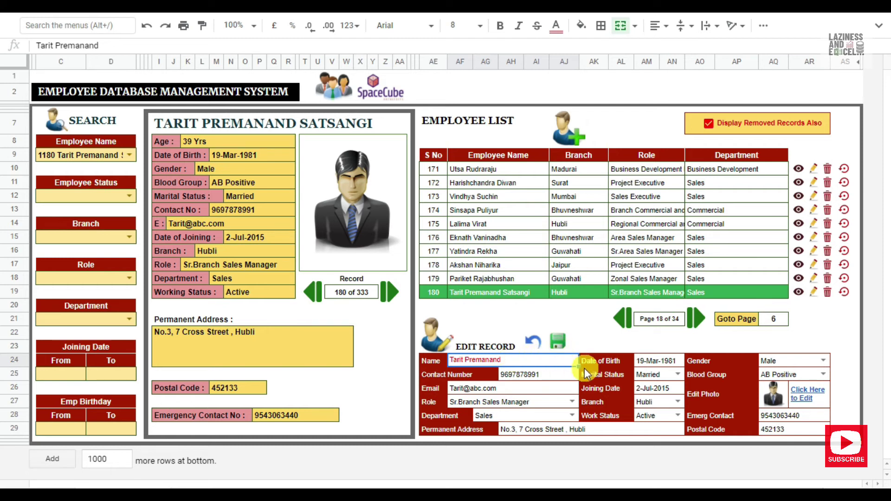
# Step: Set the Role in the edit form to Branch Sales Manager
pyautogui.click(560, 402)
pyautogui.click(559, 403)
pyautogui.write('bra')
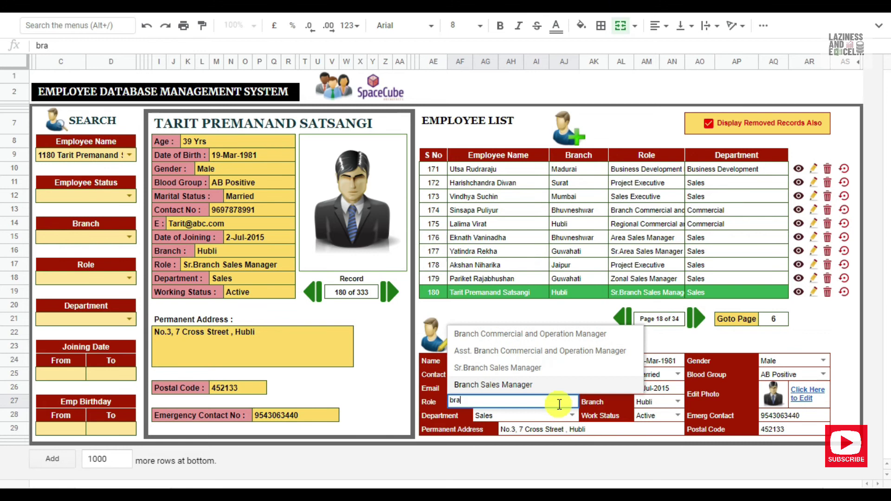
pyautogui.press('Return')
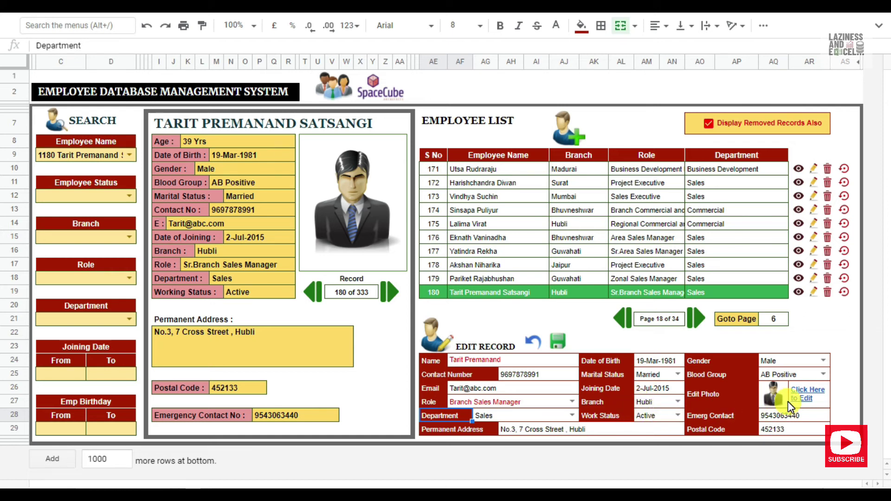
# Step: Open the employee's photo edit form and upload M11.png from the Passport Size Photos folder
pyautogui.moveTo(811, 395)
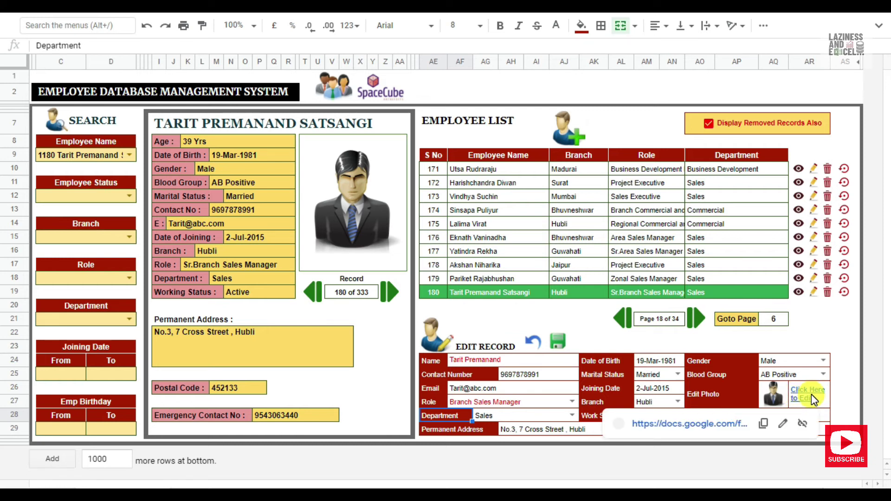
pyautogui.click(682, 423)
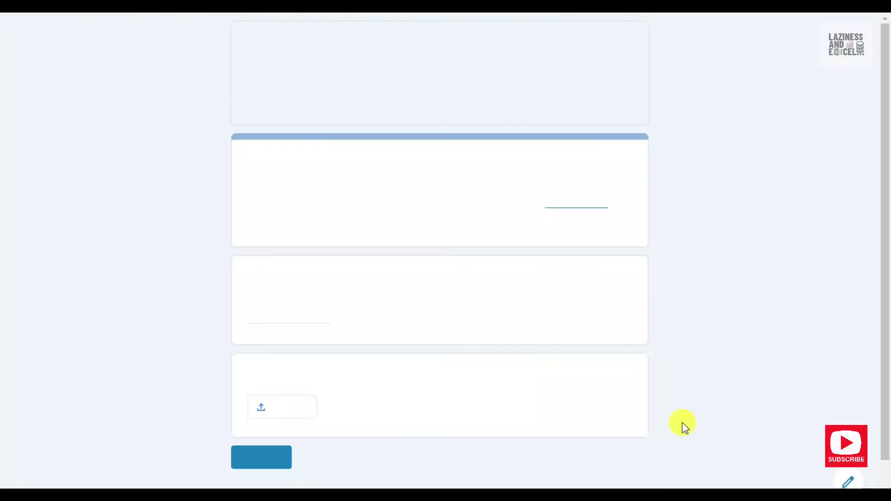
pyautogui.click(298, 413)
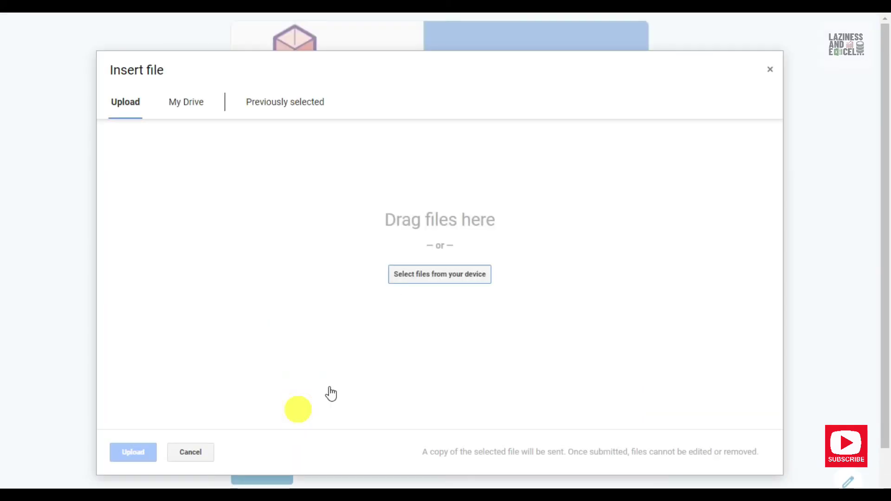
pyautogui.click(457, 276)
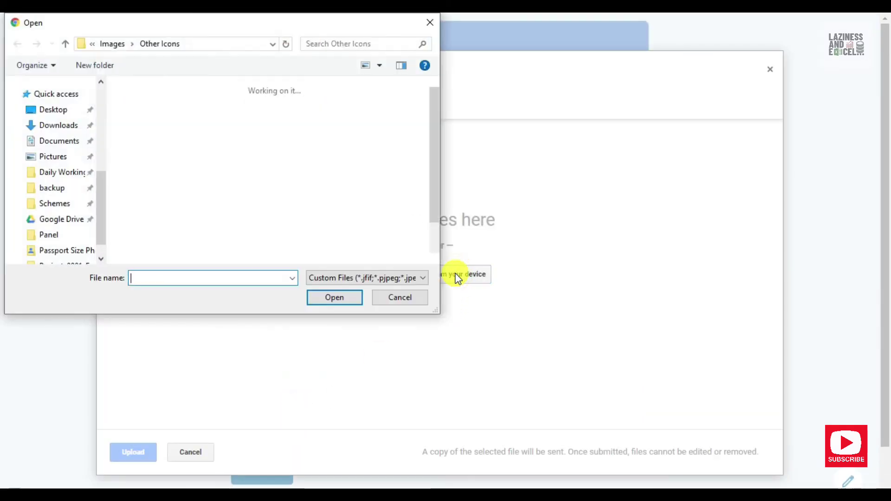
pyautogui.click(116, 44)
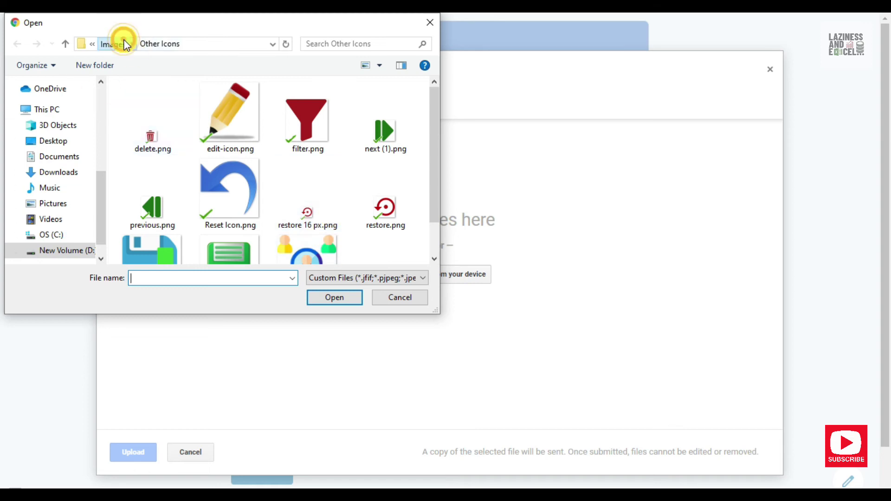
pyautogui.click(314, 203)
pyautogui.doubleClick(314, 204)
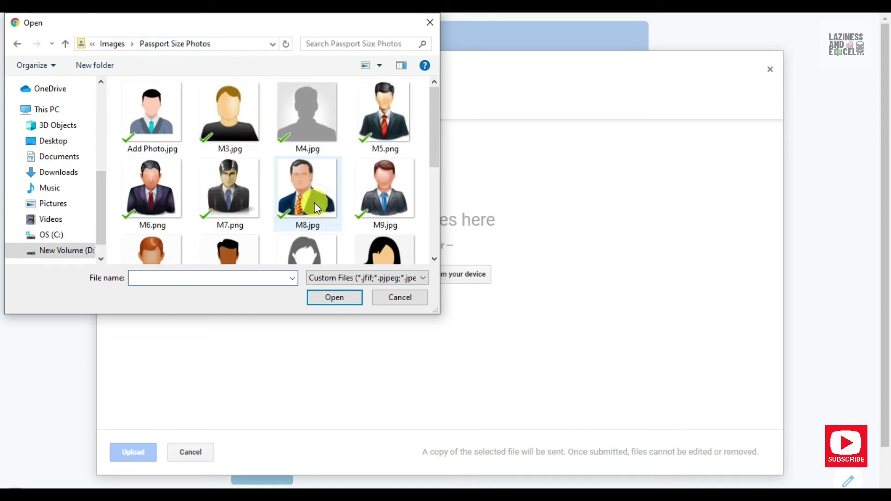
pyautogui.doubleClick(244, 249)
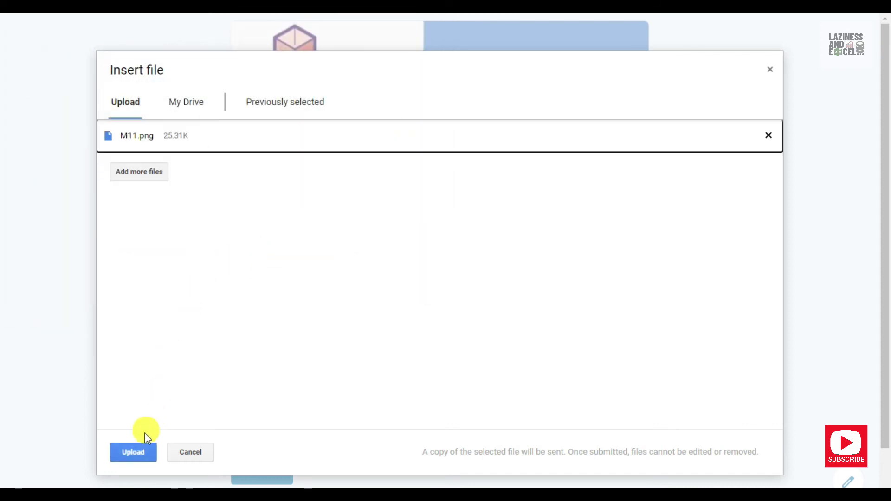
pyautogui.click(141, 453)
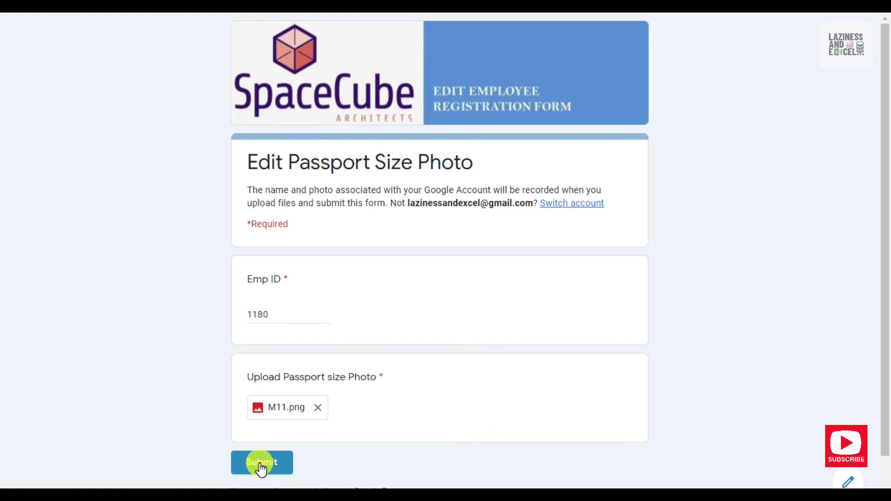
# Step: Submit the passport size photo form and return to the employee database spreadsheet
pyautogui.scroll(-4, 308, 414)
pyautogui.click(262, 462)
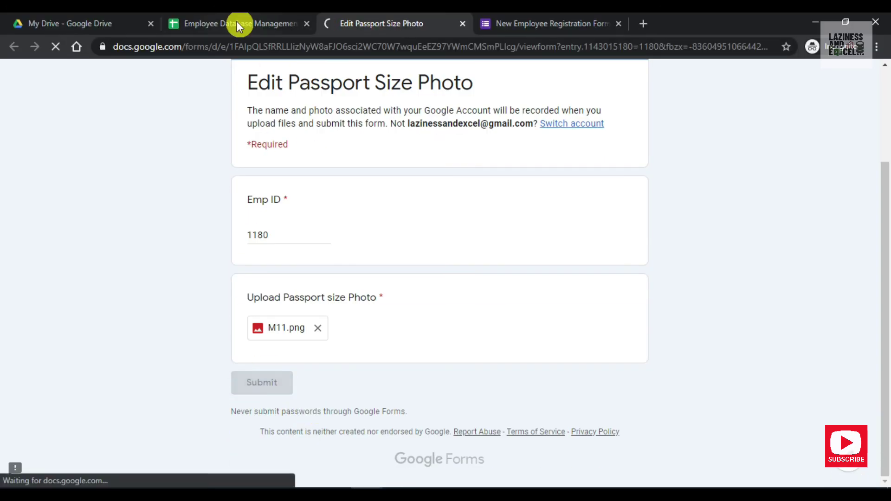
pyautogui.click(236, 23)
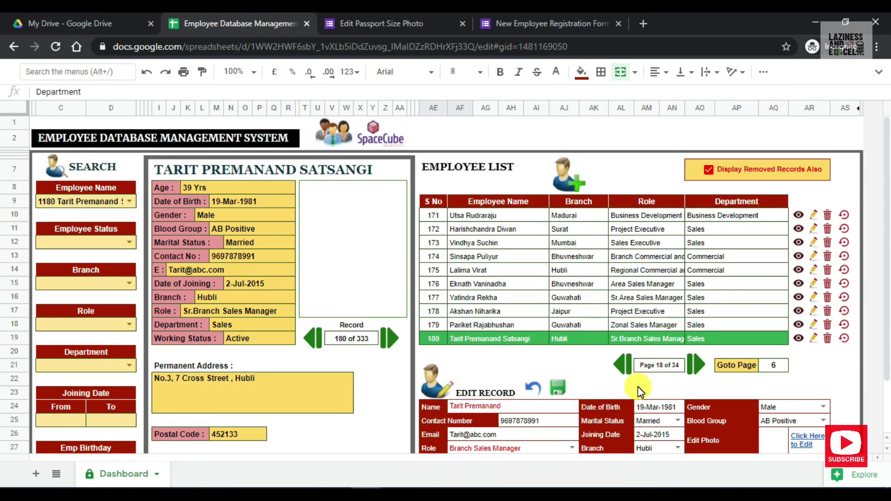
# Step: Show the spreadsheet in full screen and save the edited employee record
pyautogui.scroll(-1, 638, 386)
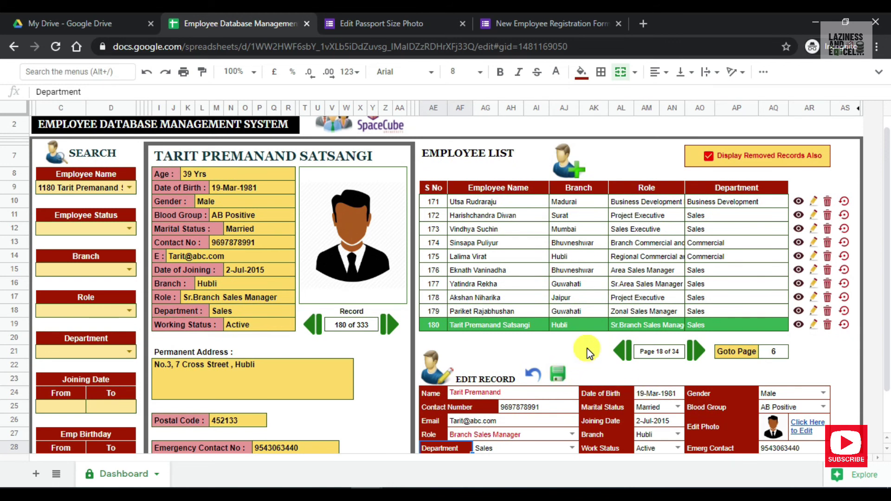
pyautogui.press('F11')
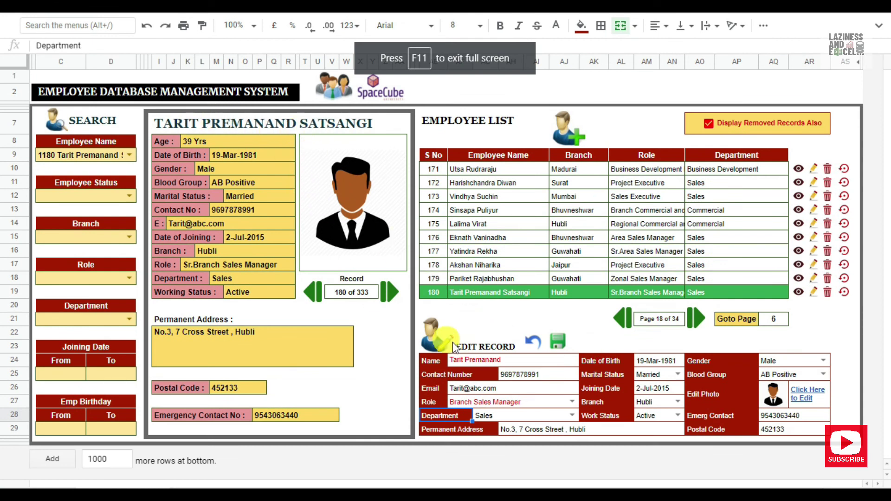
pyautogui.click(559, 344)
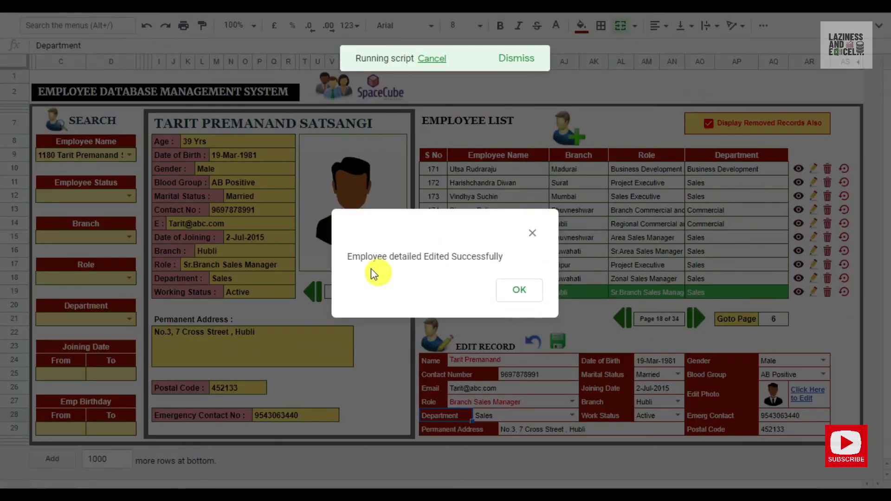
pyautogui.click(517, 293)
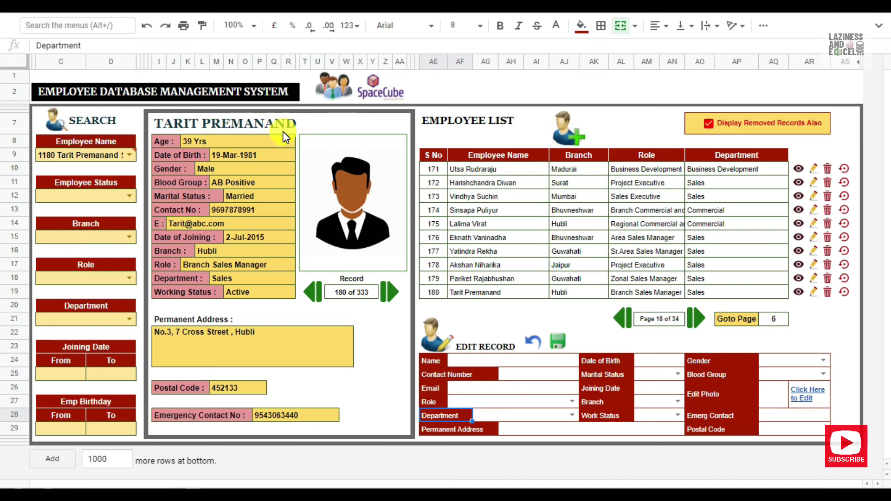
# Step: Open the employee record in row 176 and delete the last four letters of its Name in the edit form
pyautogui.click(798, 238)
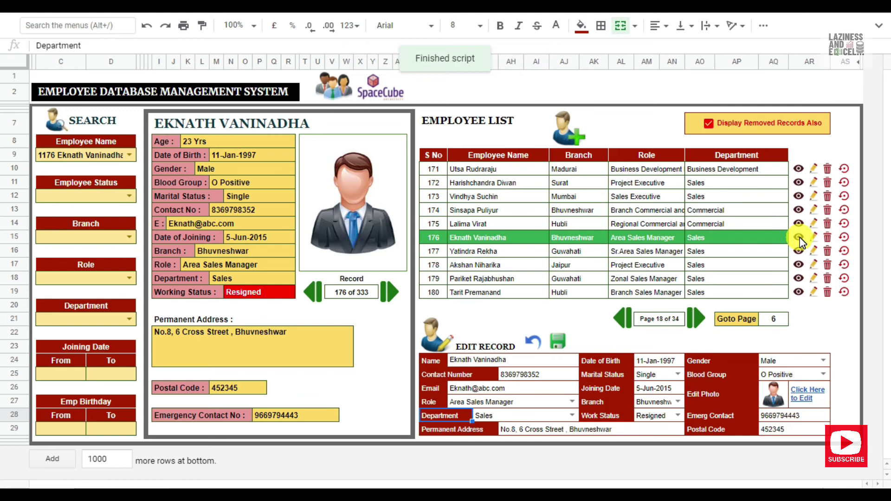
pyautogui.click(534, 363)
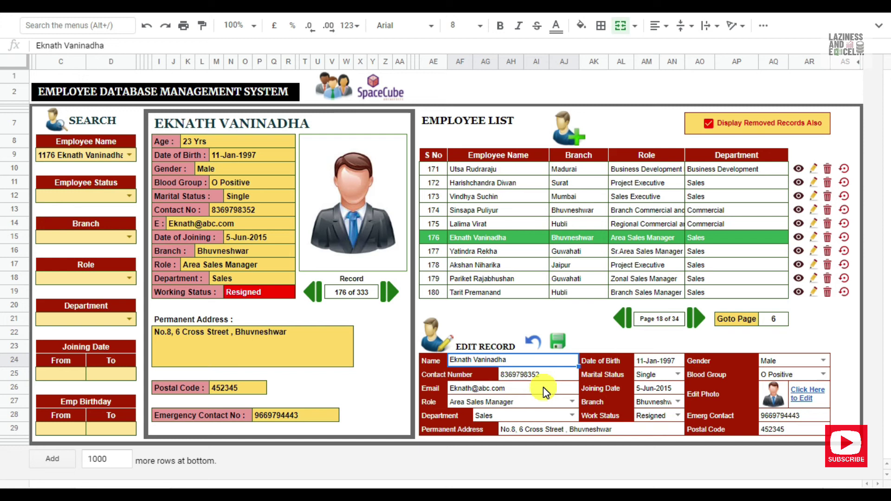
pyautogui.press('Return')
pyautogui.press('BackSpace')
pyautogui.press('BackSpace')
pyautogui.press('BackSpace')
pyautogui.press('BackSpace')
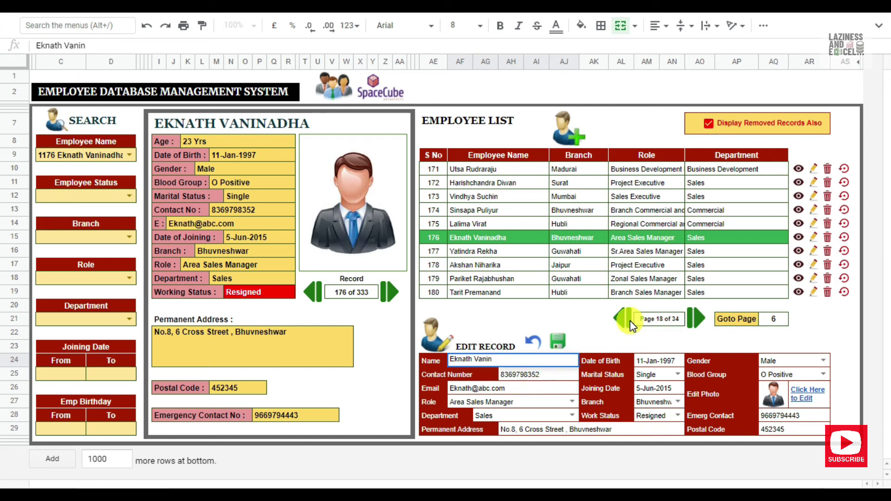
pyautogui.click(471, 376)
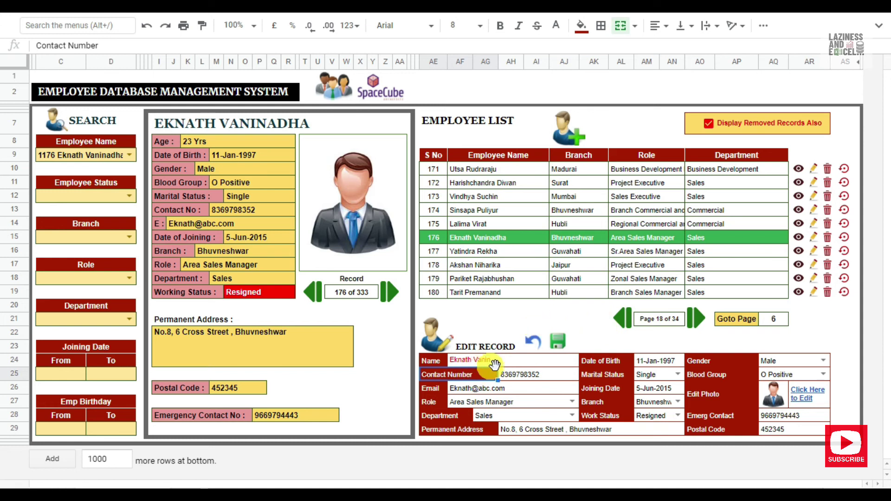
# Step: Discard the unsaved name edit by restoring the old data of the row 176 record
pyautogui.click(535, 347)
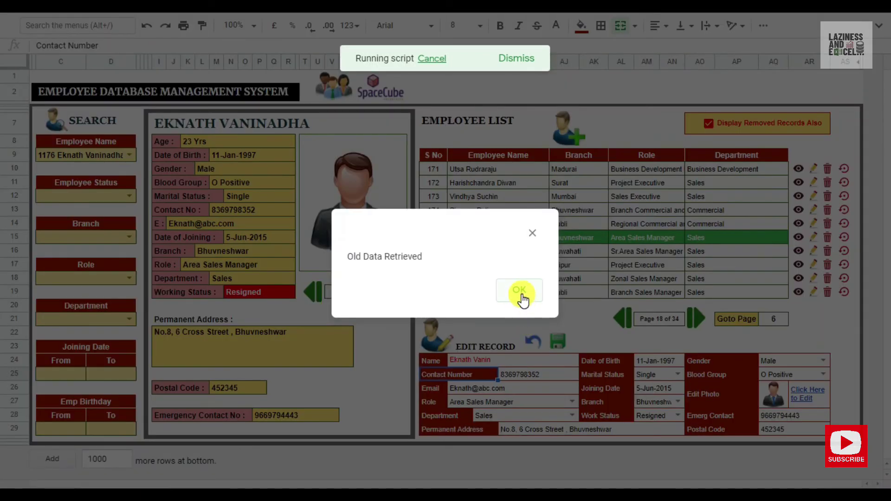
pyautogui.click(521, 294)
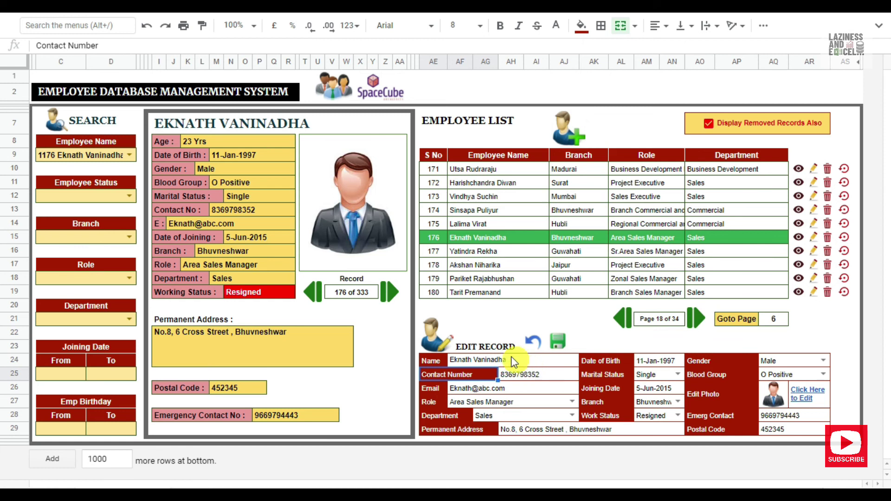
pyautogui.click(481, 323)
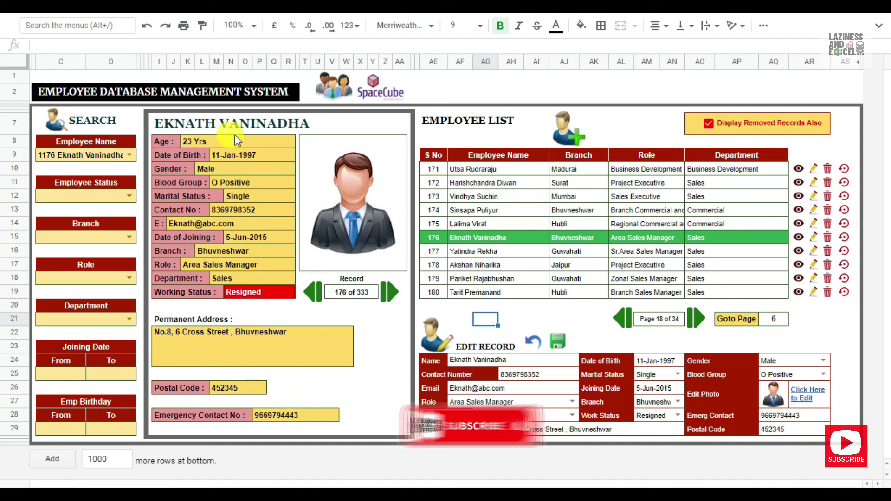
# Step: View the employee record in row 178 and examine its permanent address and emergency contact number
pyautogui.click(800, 265)
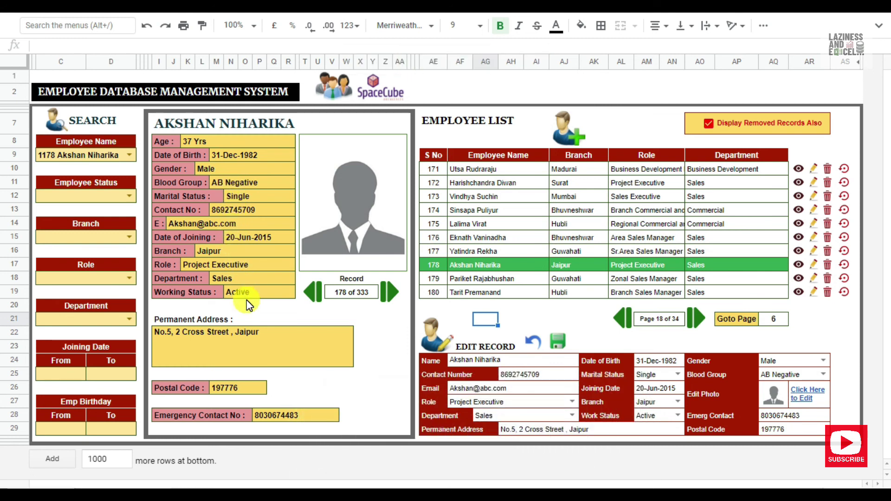
pyautogui.click(253, 337)
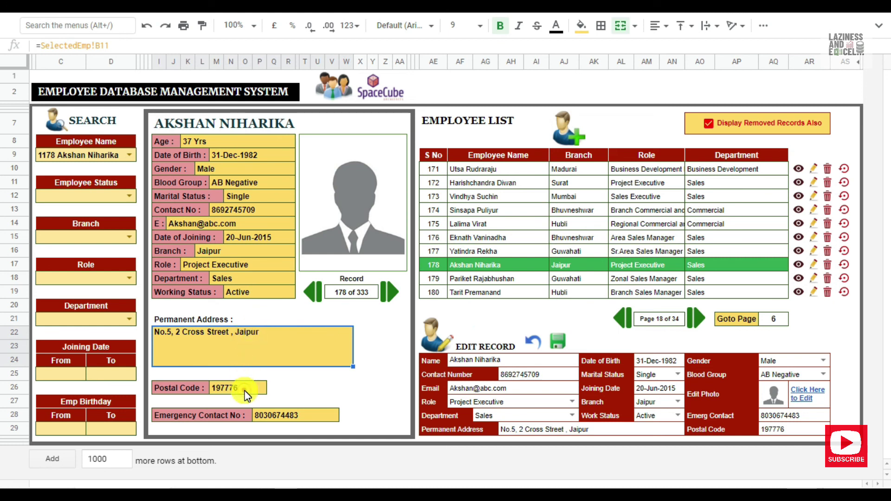
pyautogui.click(279, 414)
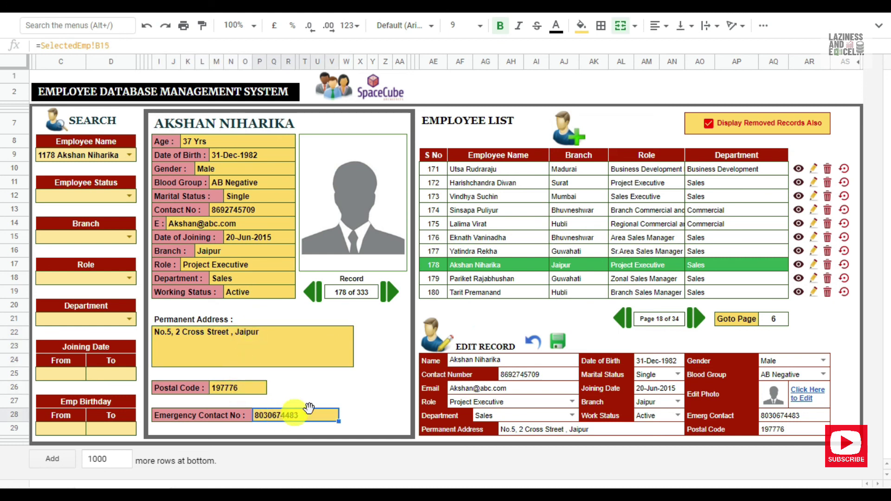
pyautogui.click(343, 399)
pyautogui.click(369, 407)
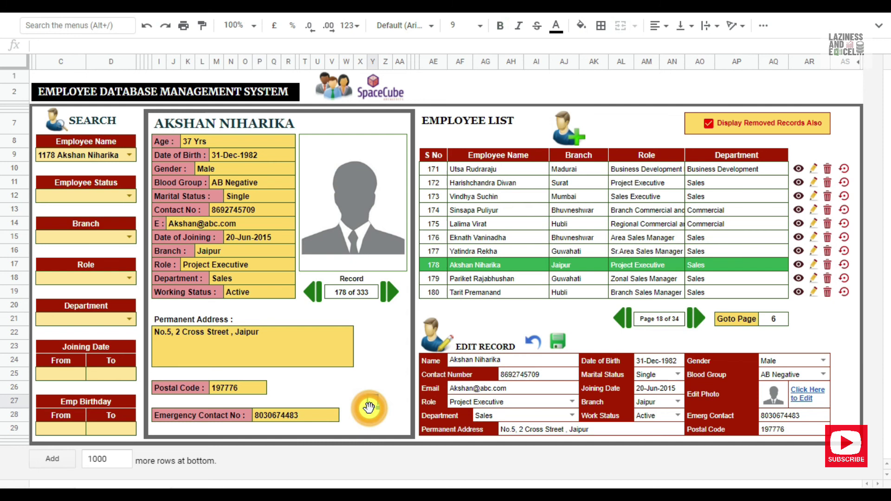